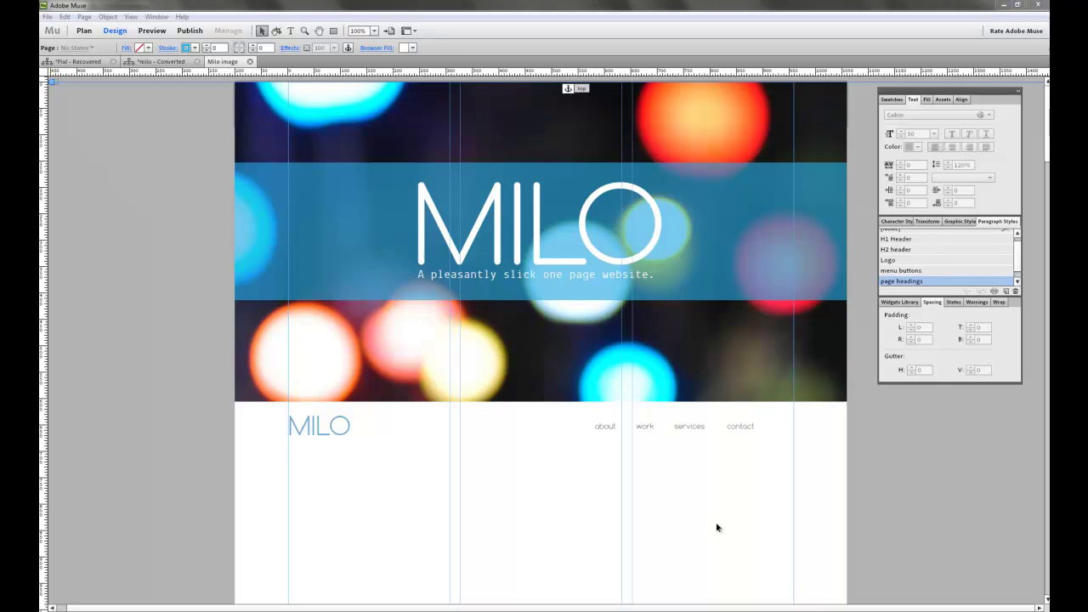
Preview the Milo site, scroll down, jump to Contact via the nav link and back to the top
left_click(152, 31)
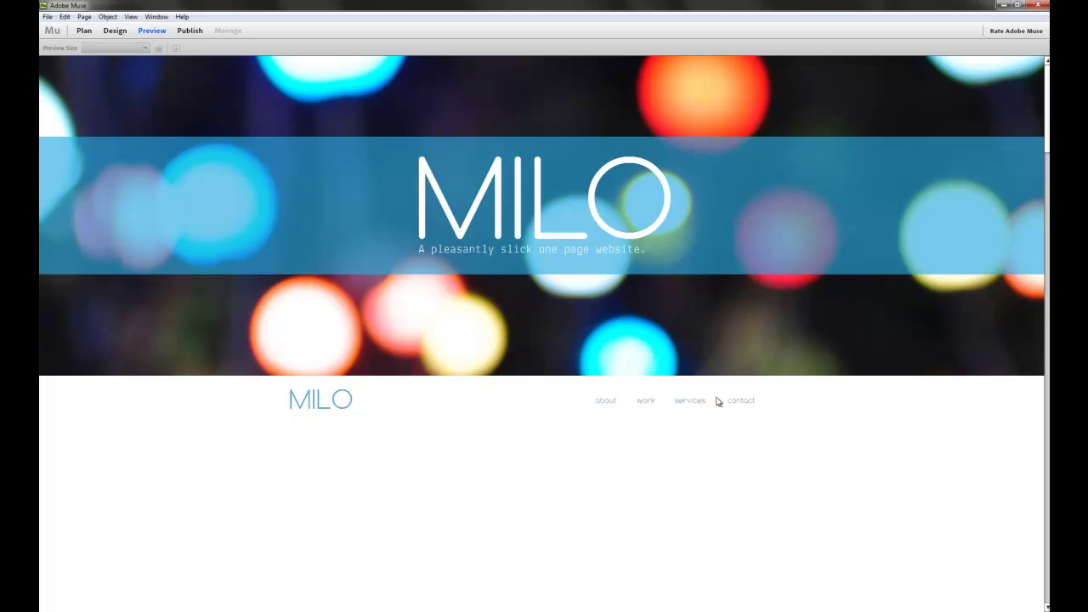
left_click_drag(1041, 102, 1043, 138)
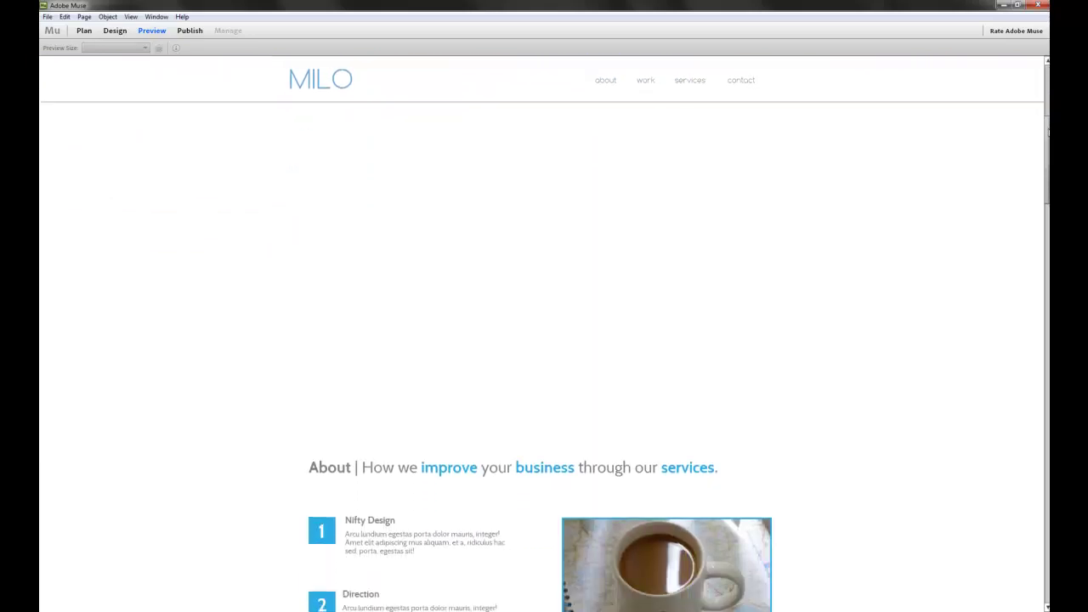
scroll(1047, 138, "down", 3)
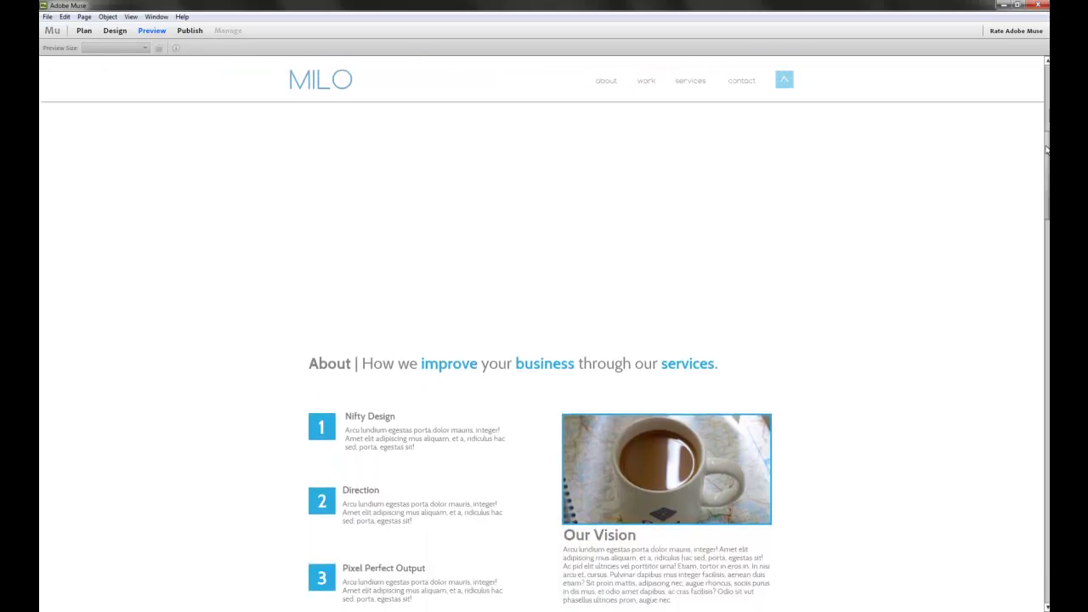
scroll(544, 332, "down", 2)
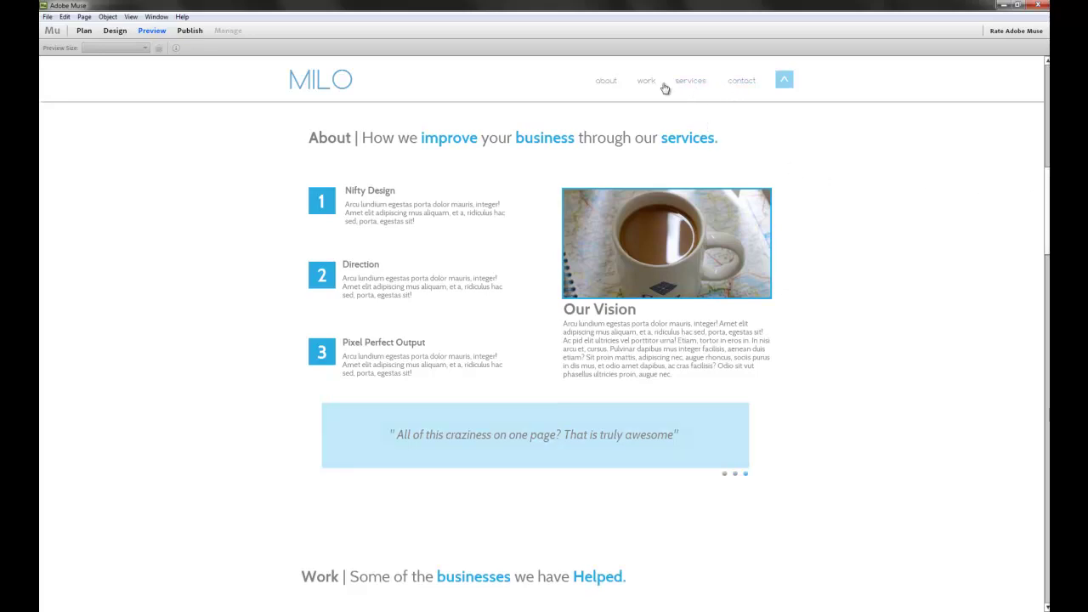
left_click(740, 82)
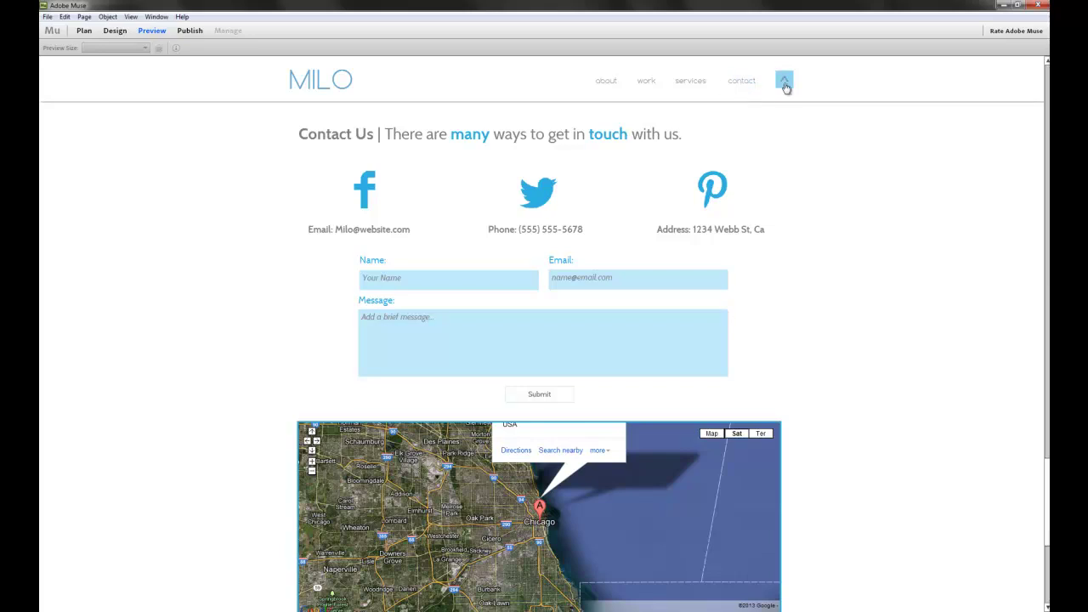
left_click(786, 83)
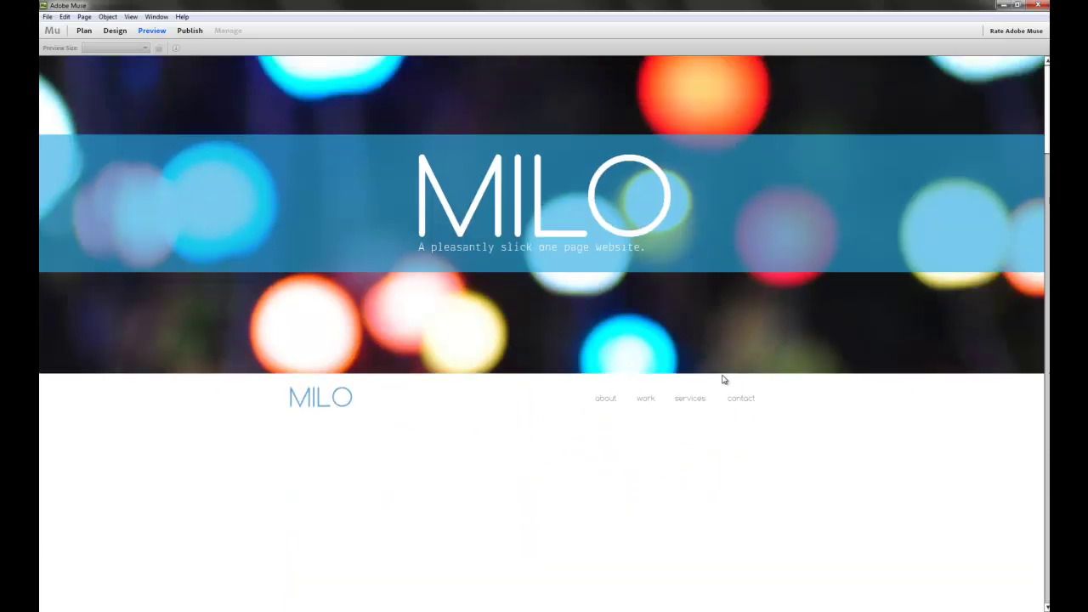
Back in Design, drag the bokeh hero image up-left to uncover the sticky navigation bar
left_click(115, 31)
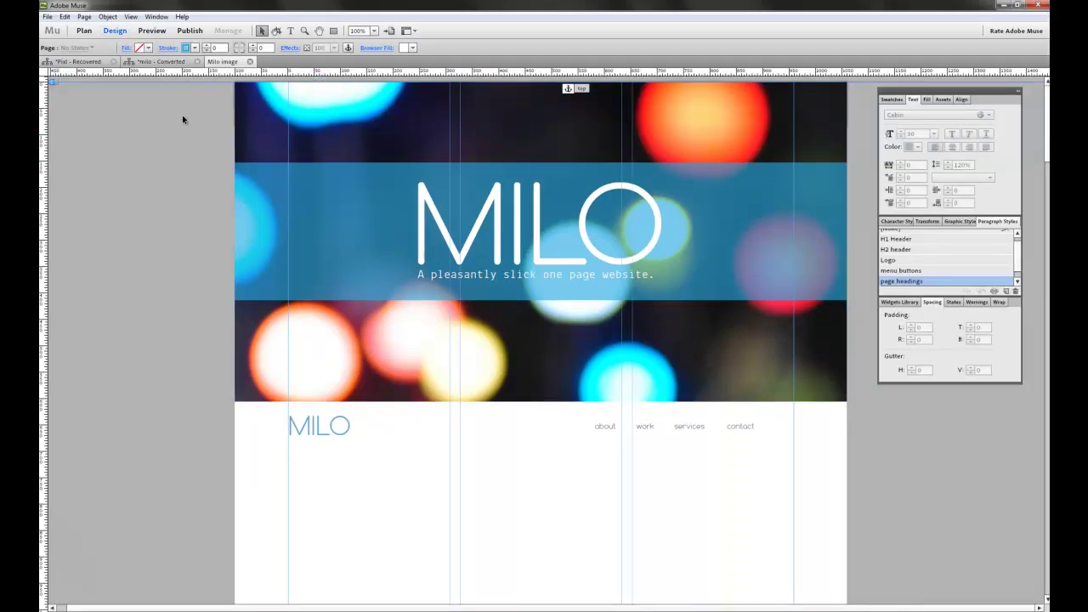
left_click(487, 123)
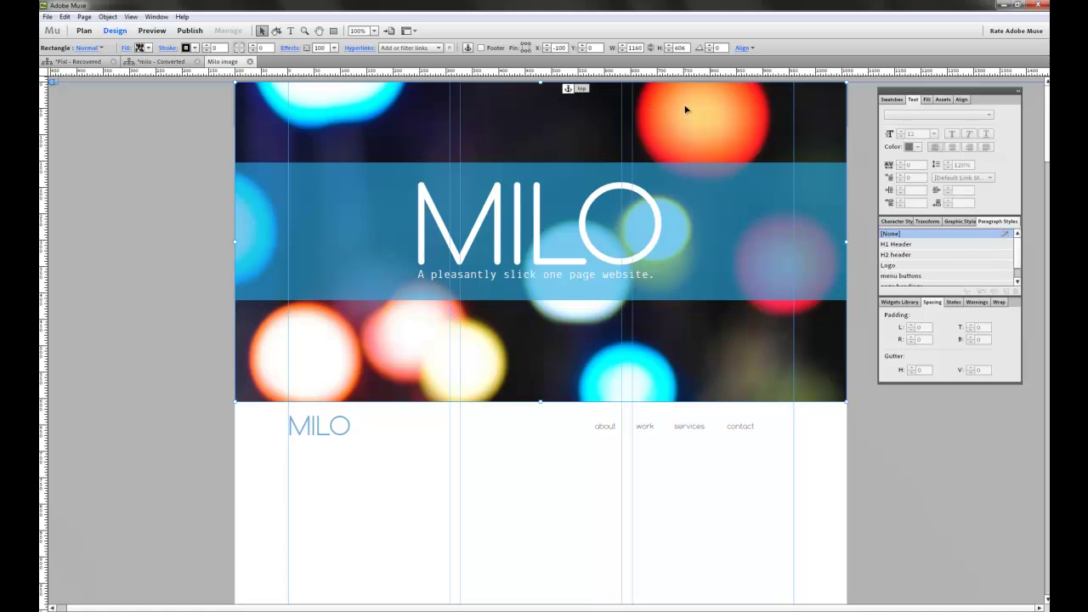
left_click_drag(684, 105, 465, 165)
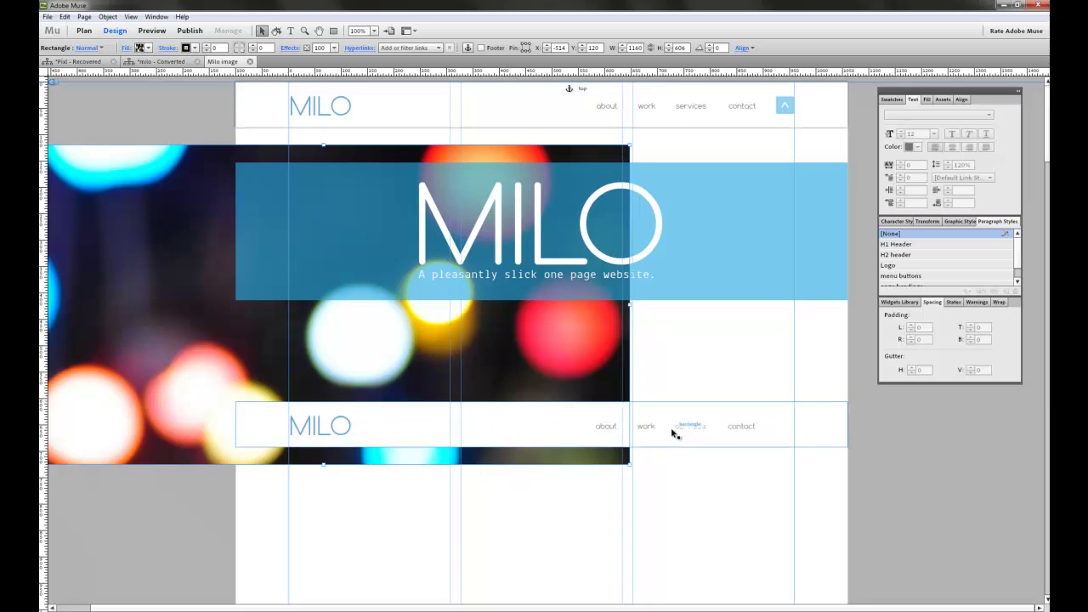
Delete the MILO text logo from the sticky header
left_click(671, 379)
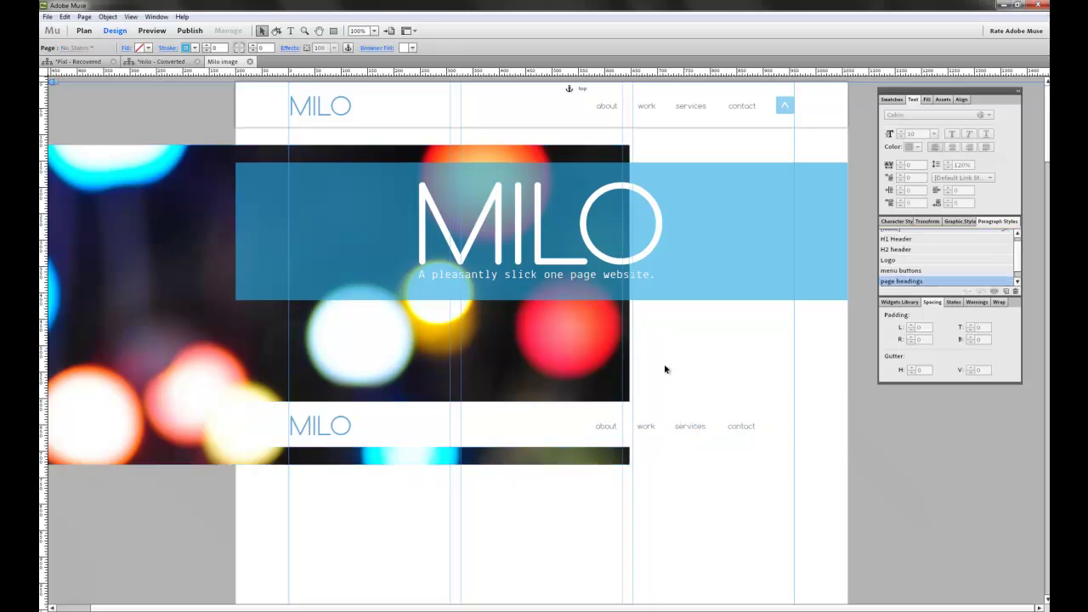
left_click(344, 107)
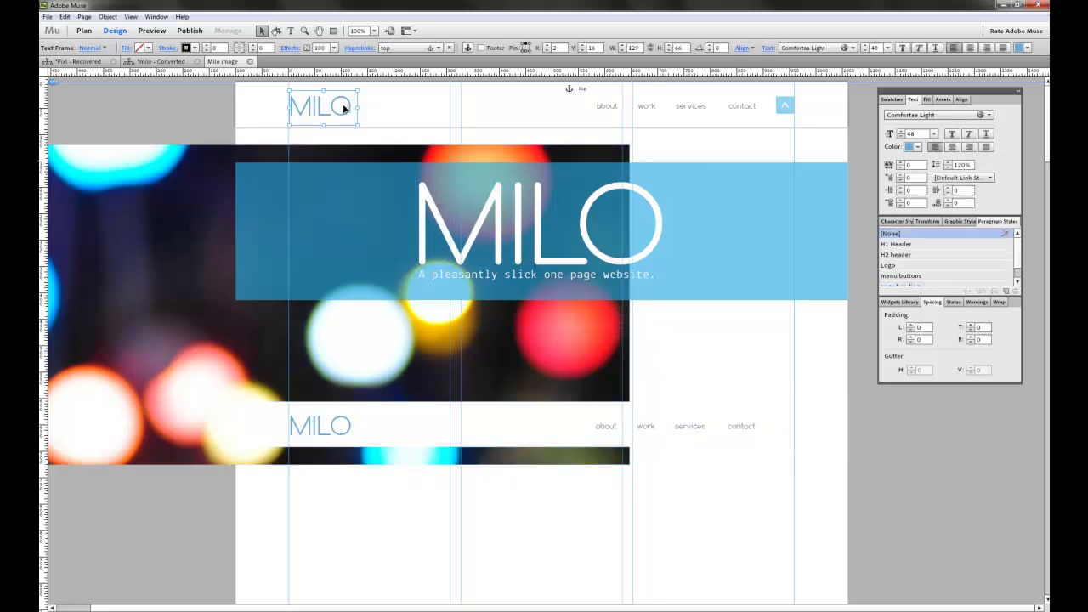
key("Delete")
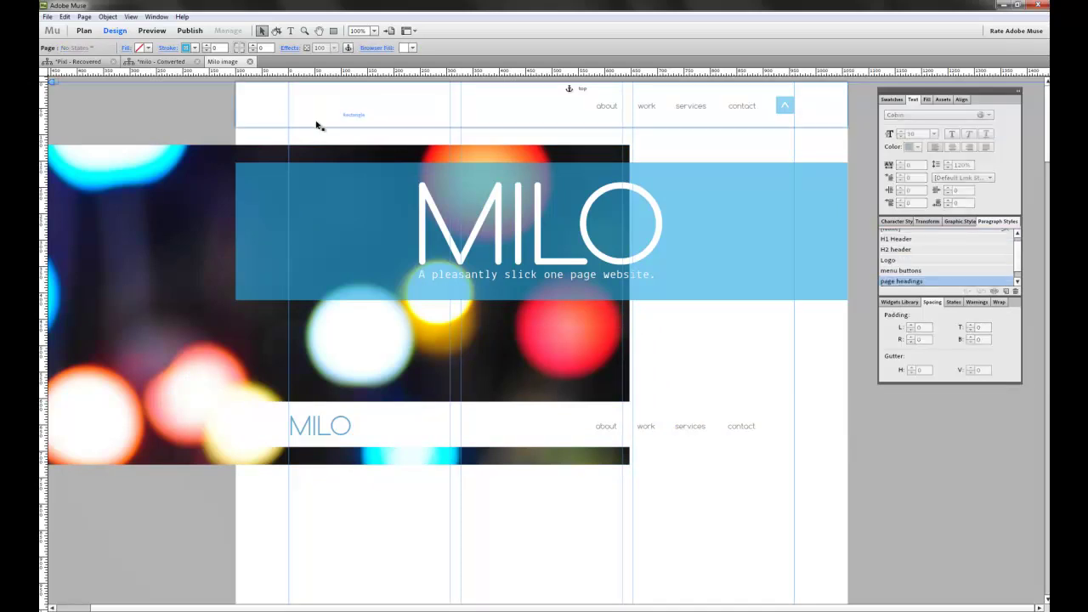
Place mt_logo.png into the sticky header and nudge it into position
left_click(49, 17)
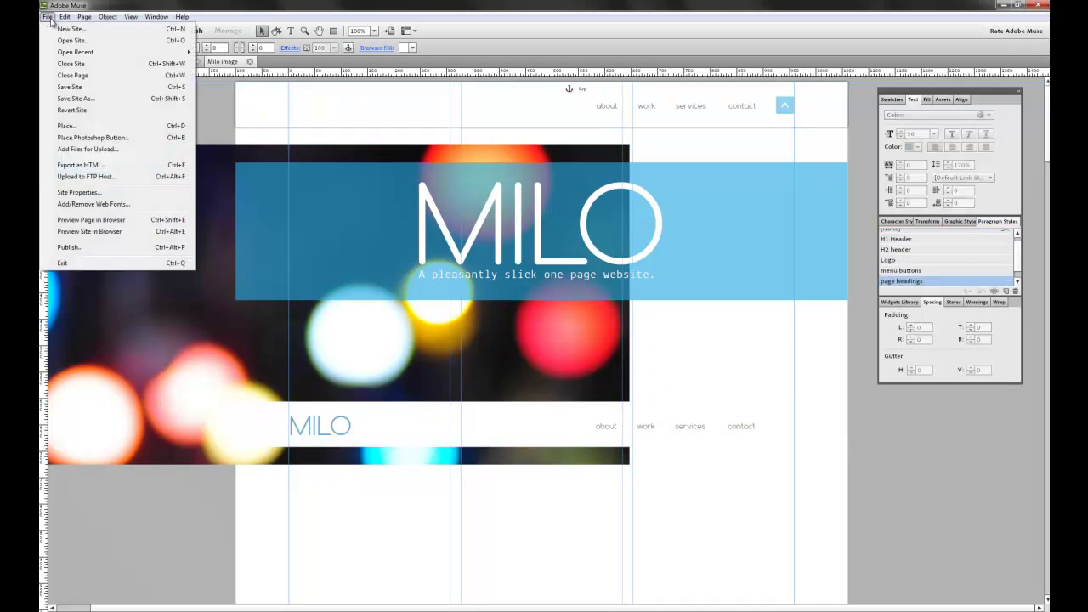
left_click(98, 125)
left_click(164, 96)
double_click(163, 96)
left_click(301, 90)
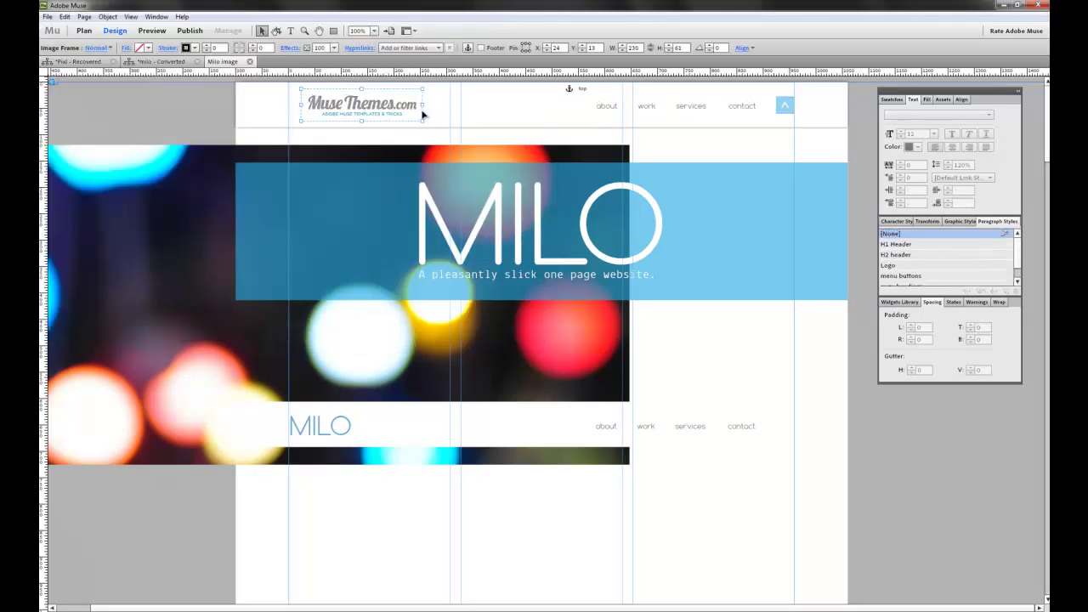
left_click_drag(421, 113, 423, 114)
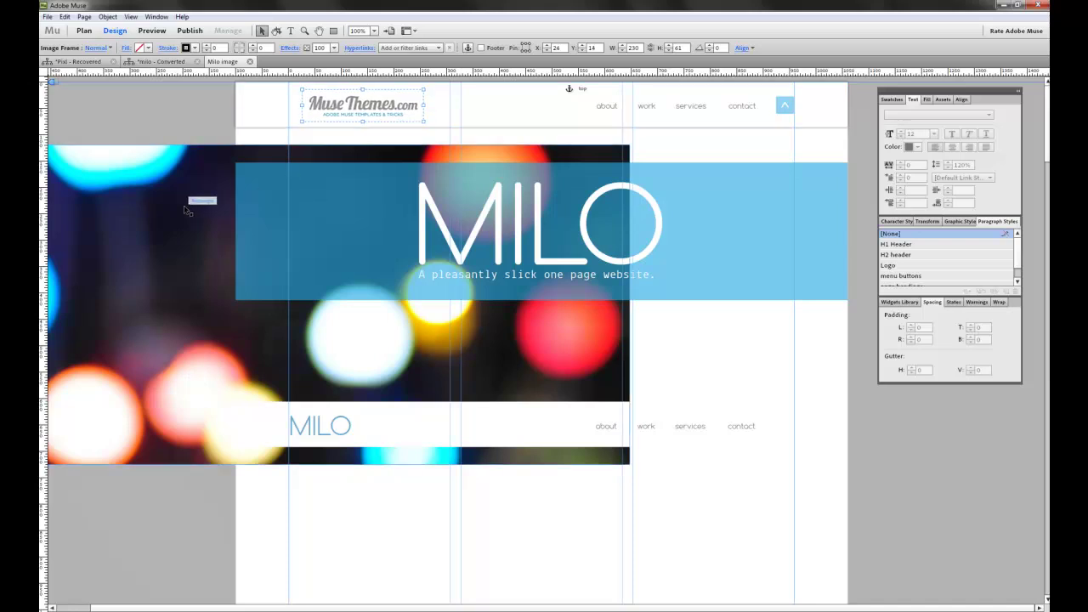
Move the hero image back to its original place and send the logo one layer backward
left_click(153, 266)
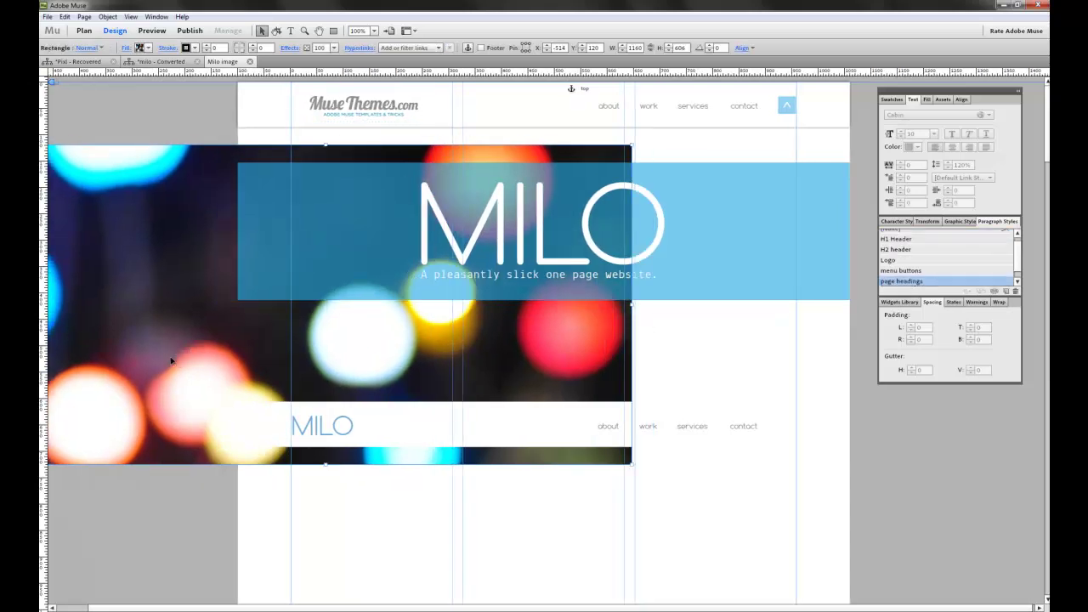
left_click_drag(182, 364, 399, 304)
right_click(384, 104)
mouse_move(439, 148)
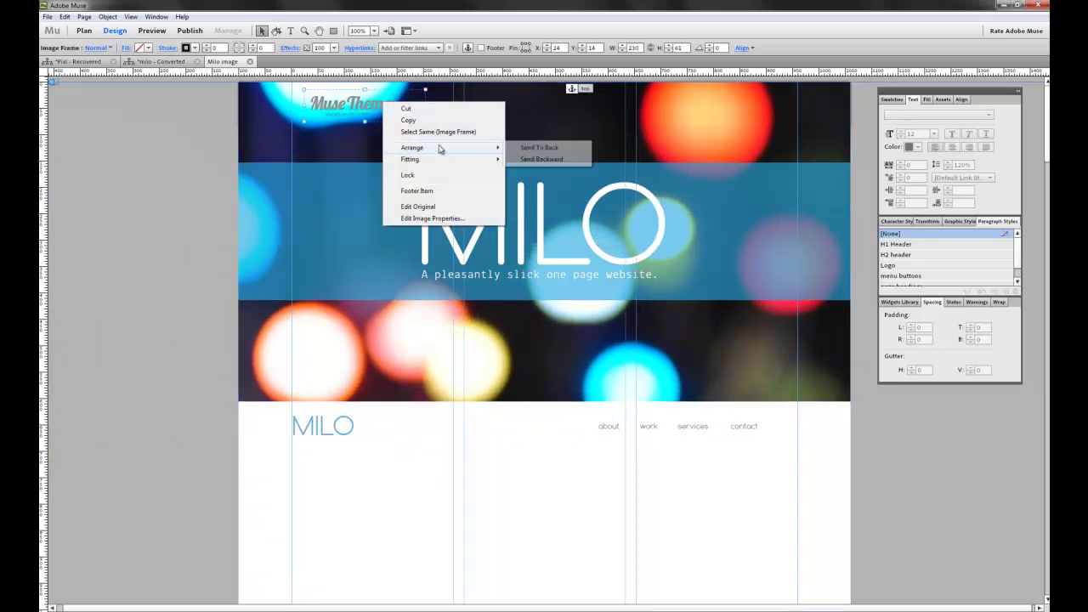
left_click(531, 159)
Send the logo two more layers back, behind the hero image, and start the preview
right_click(409, 109)
mouse_move(493, 159)
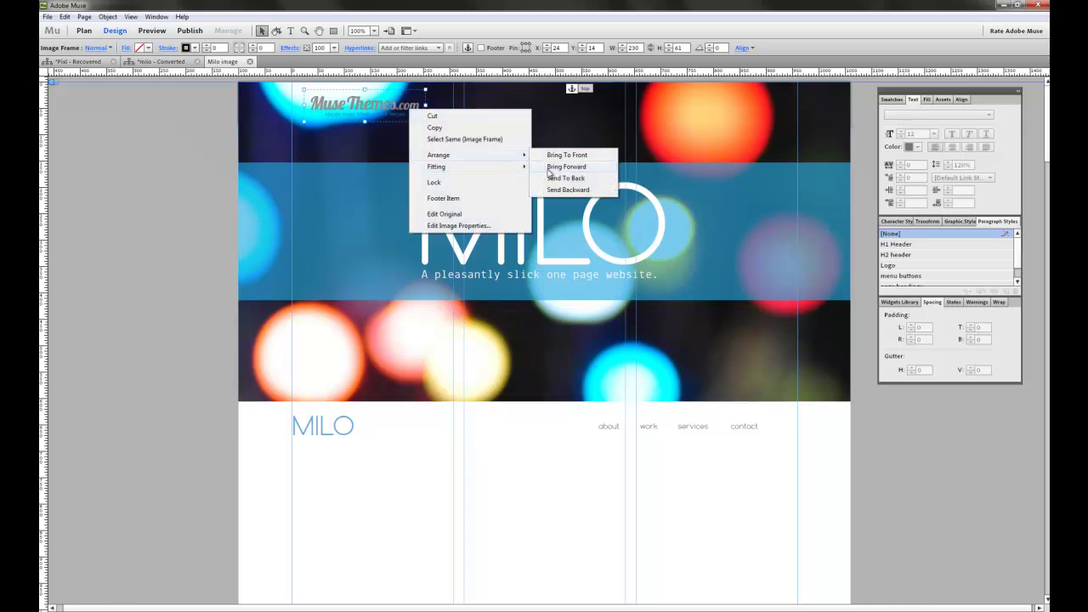
left_click(557, 188)
right_click(403, 113)
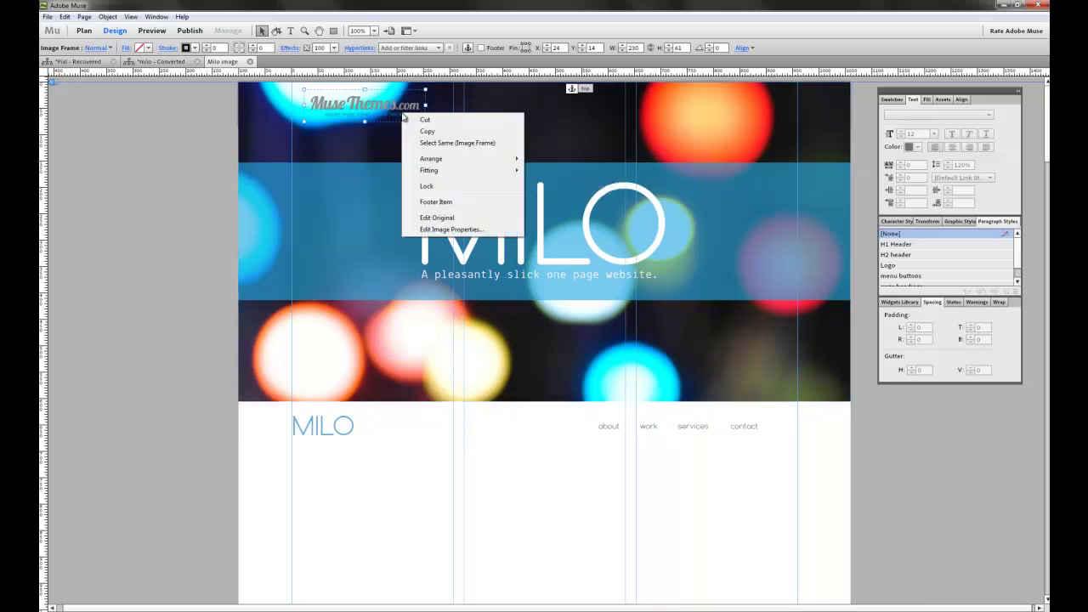
mouse_move(459, 159)
left_click(552, 193)
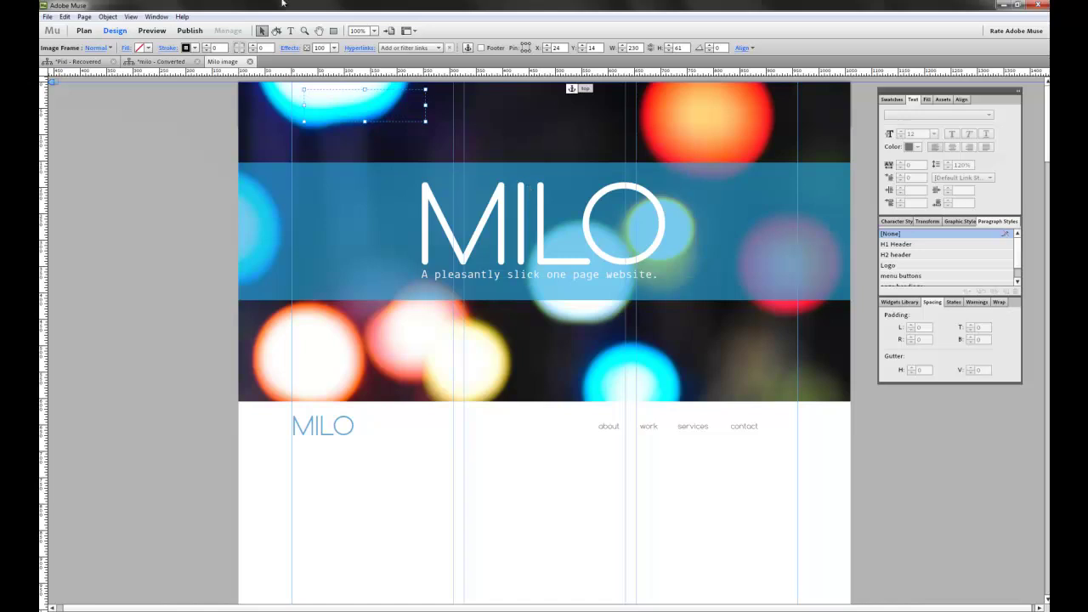
left_click(158, 31)
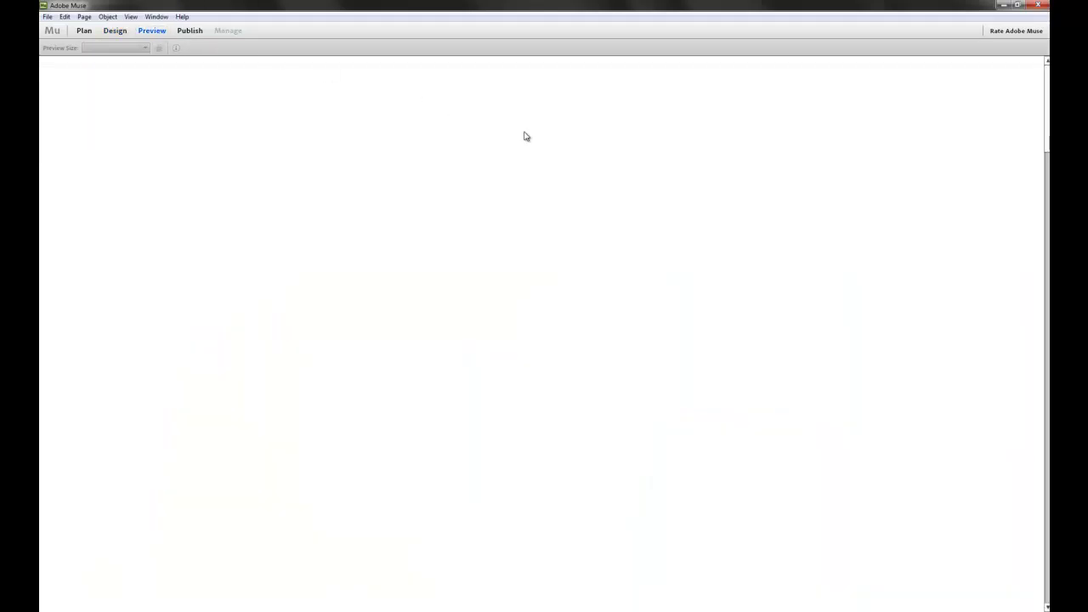
Scroll down the loaded Milo preview and back up to the bokeh header and menu
scroll(544, 332, "down", 5)
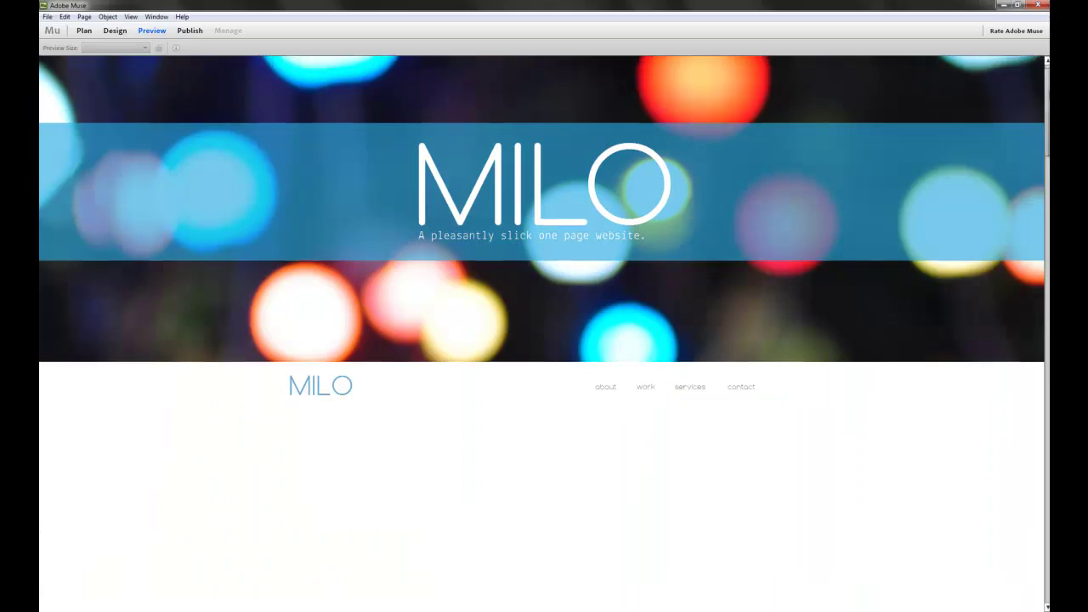
scroll(544, 332, "down", 2)
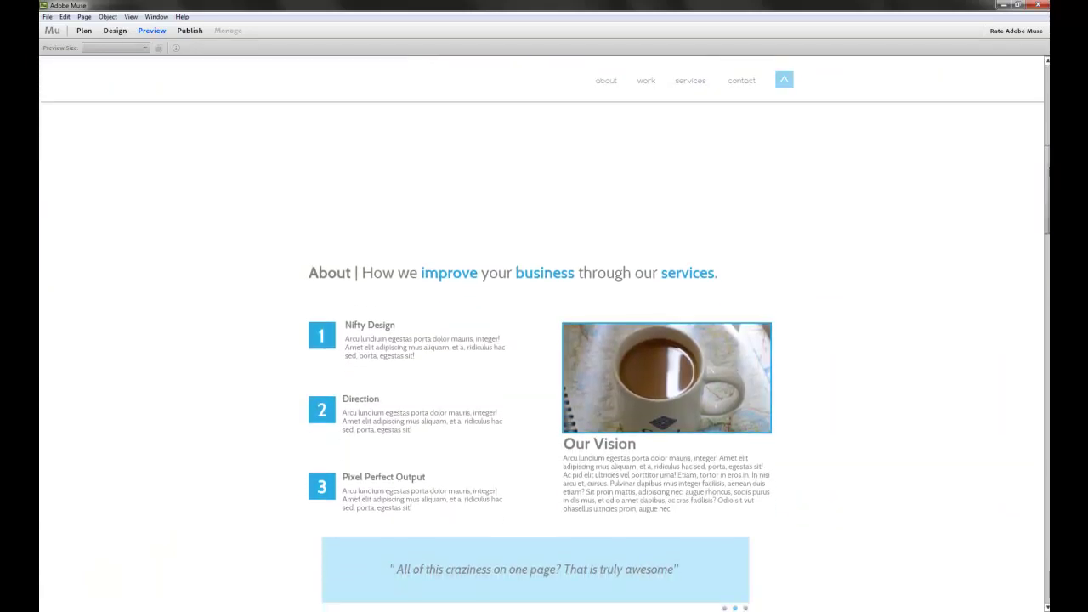
scroll(544, 331, "down", 2)
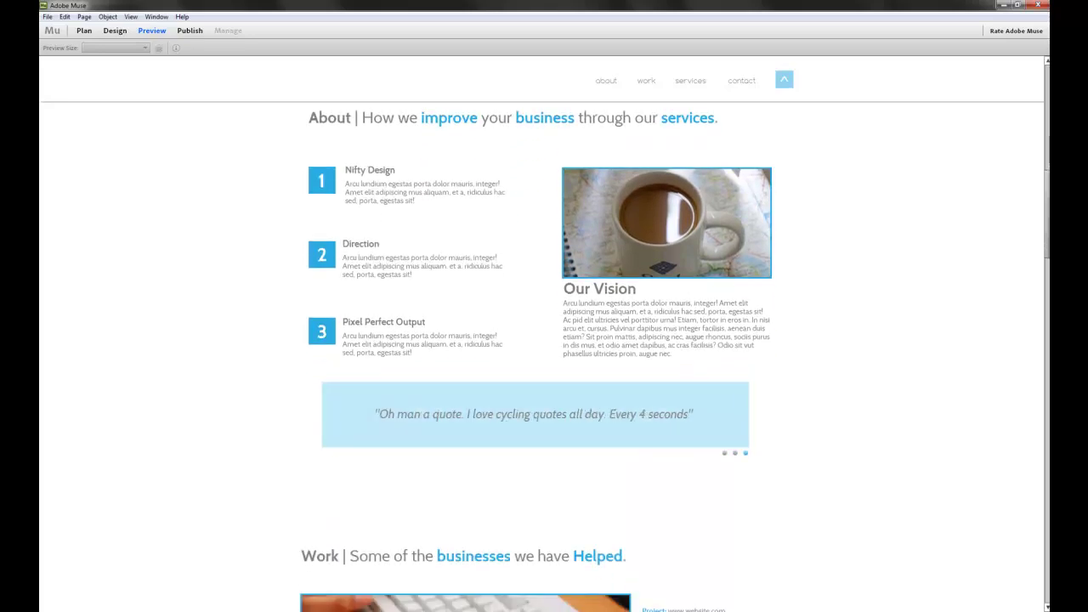
scroll(544, 331, "up", 8)
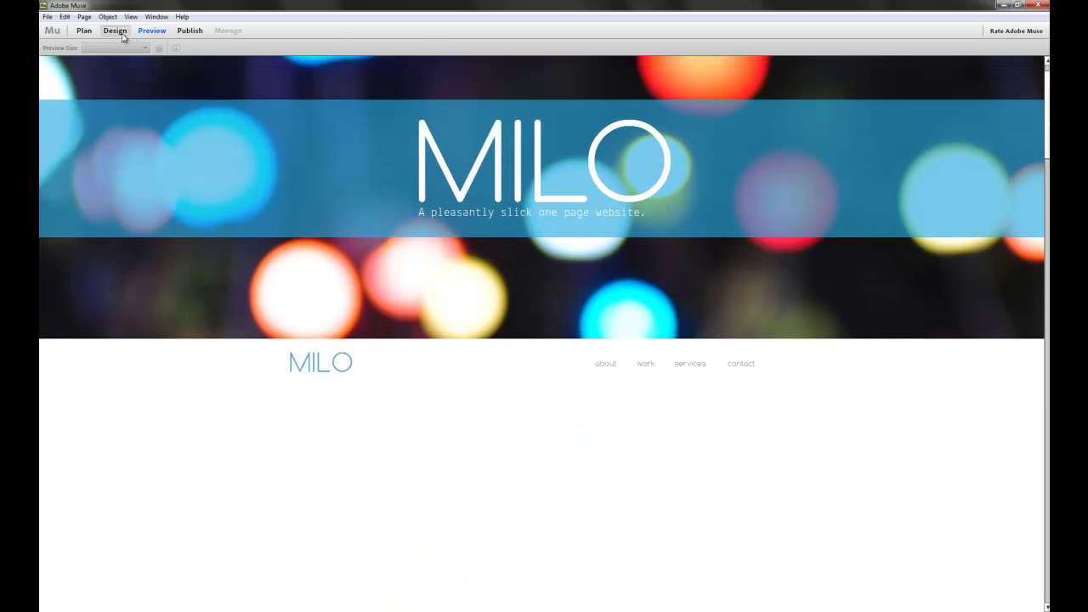
In Design, move the banner aside and paste the MuseThemes logo into the top header strip
left_click(117, 32)
left_click_drag(718, 113, 571, 254)
left_click(330, 102)
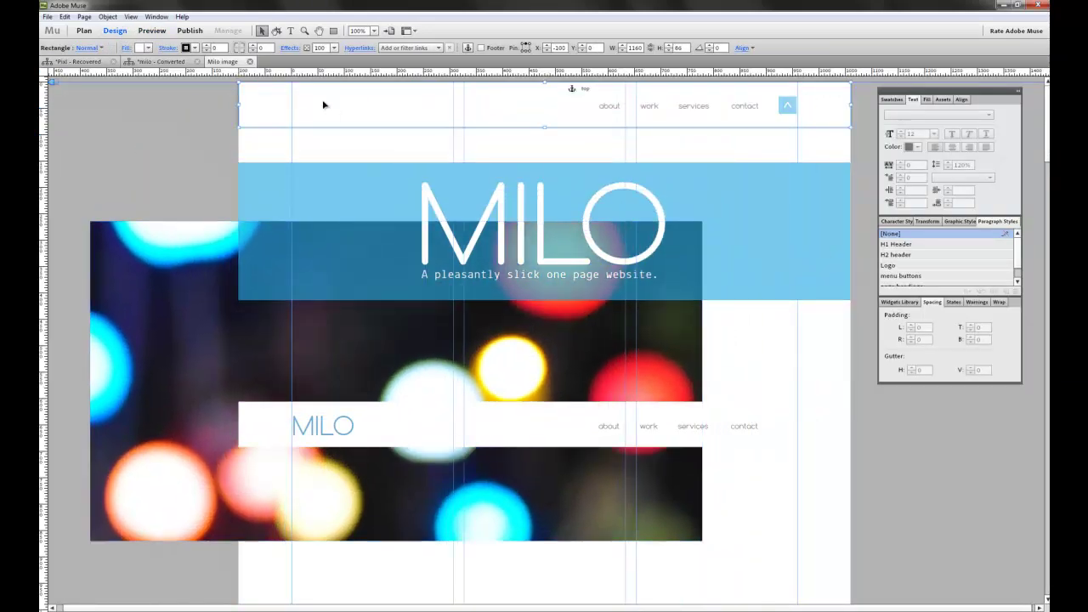
key("ctrl+v")
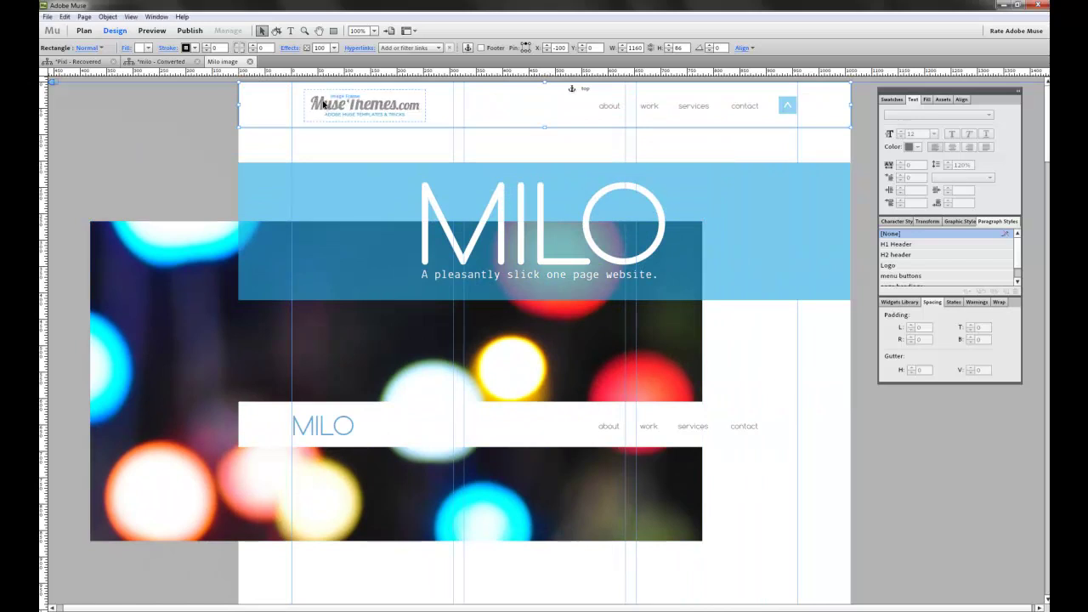
left_click(381, 111)
Check the about, work and services links' anchor targets, then move the bokeh banner back
left_click(532, 111)
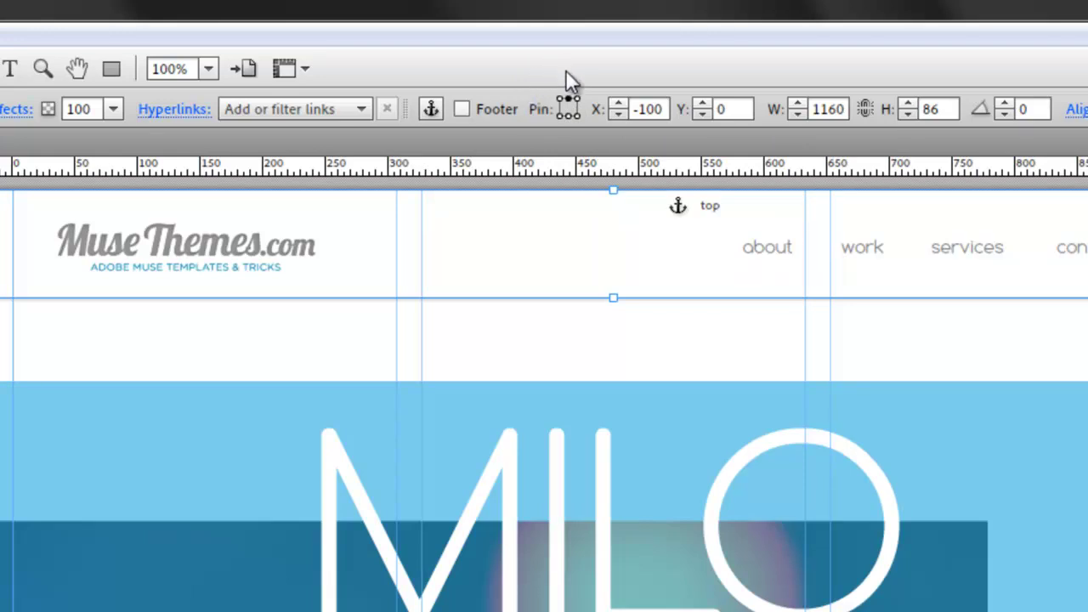
left_click(766, 243)
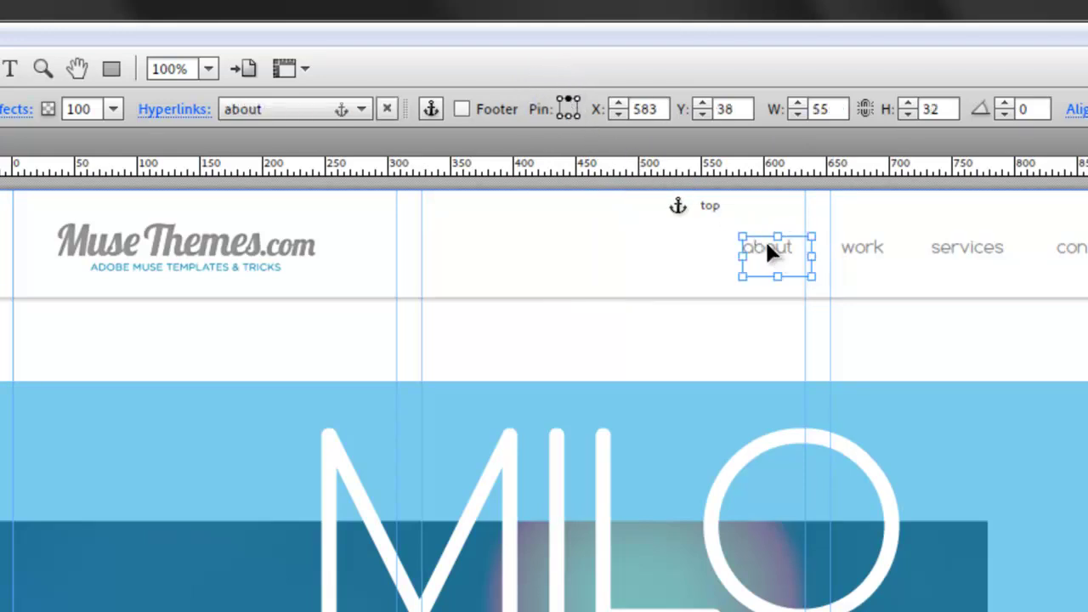
left_click(858, 258)
left_click(954, 249)
left_click(233, 242)
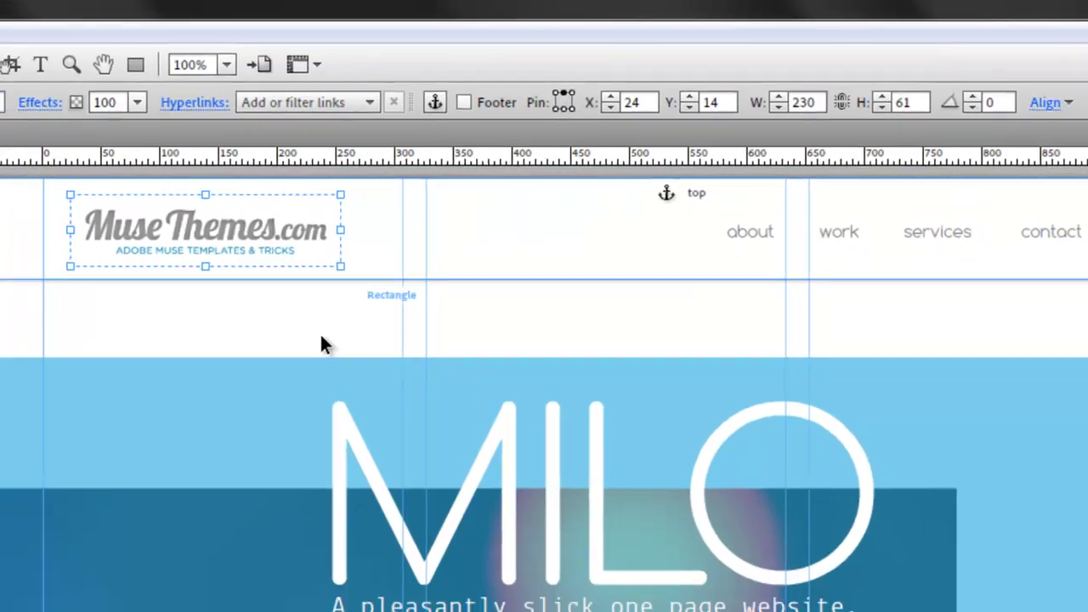
left_click_drag(319, 332, 345, 216)
Preview and scroll past the hero to see the sticky MuseThemes header, then return to Design
left_click(153, 31)
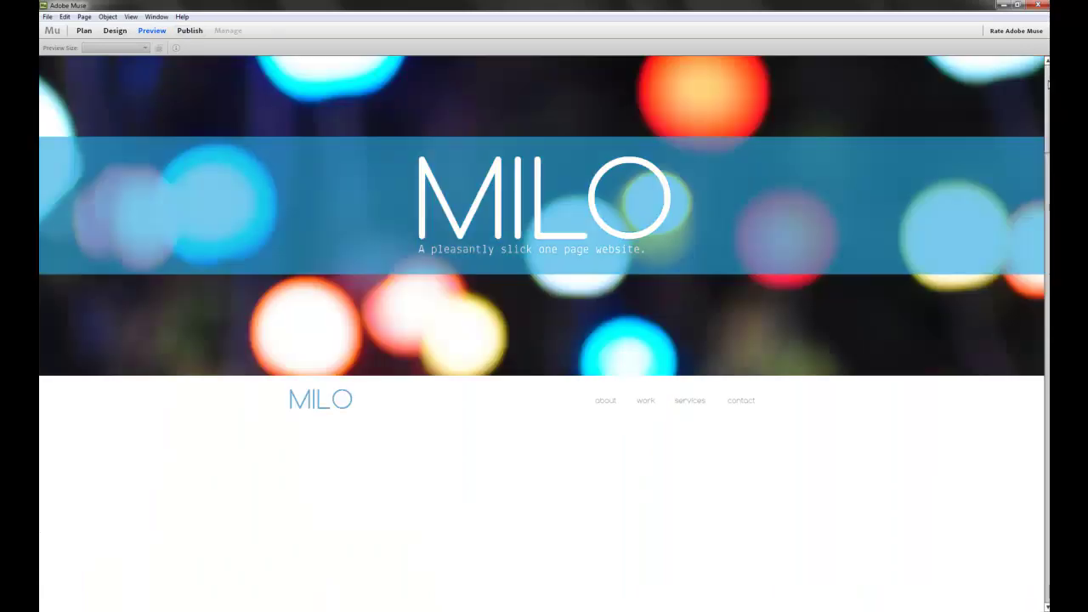
scroll(1048, 85, "down", 3)
scroll(544, 340, "down", 4)
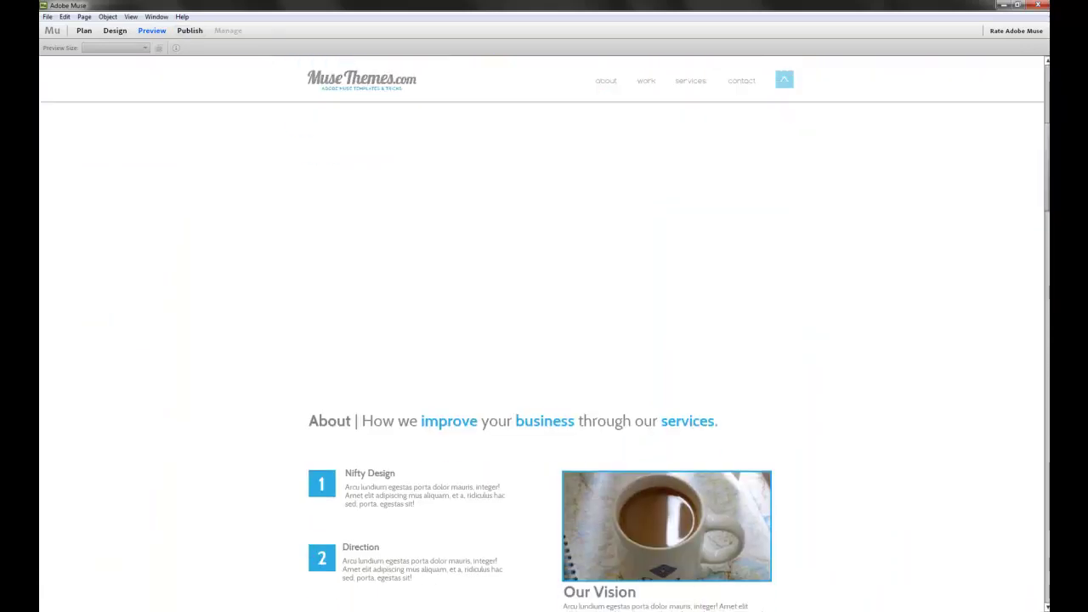
scroll(544, 340, "down", 3)
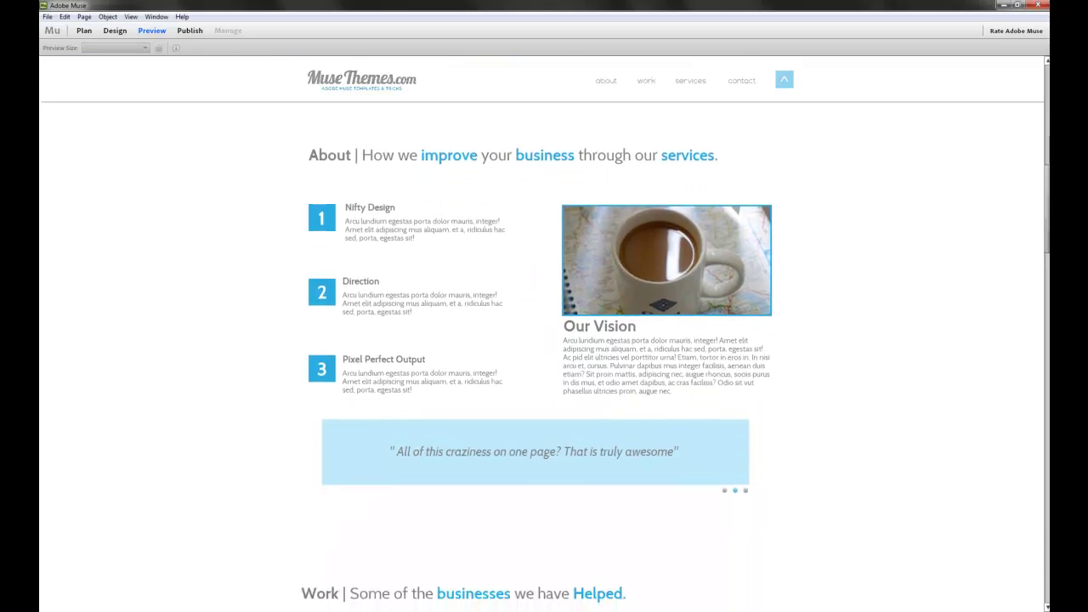
scroll(544, 340, "up", 1)
scroll(544, 340, "up", 3)
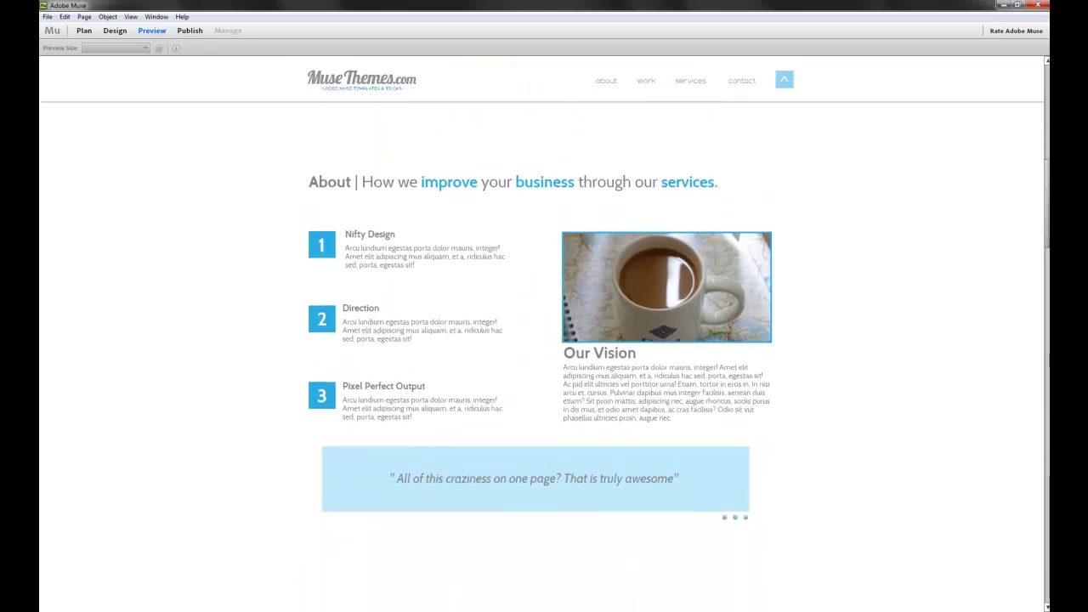
scroll(544, 340, "up", 5)
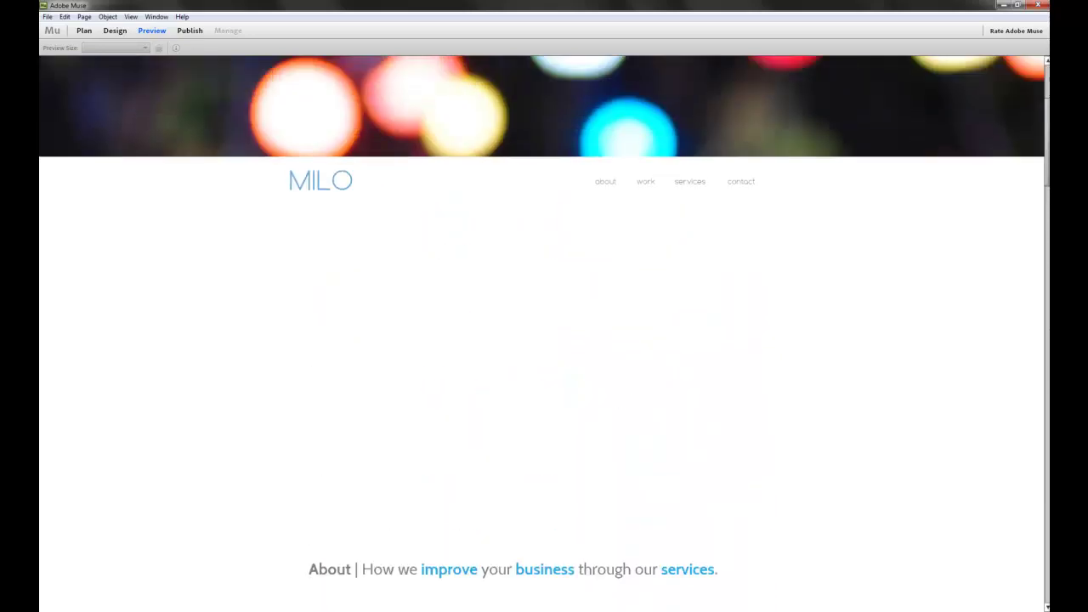
left_click(115, 31)
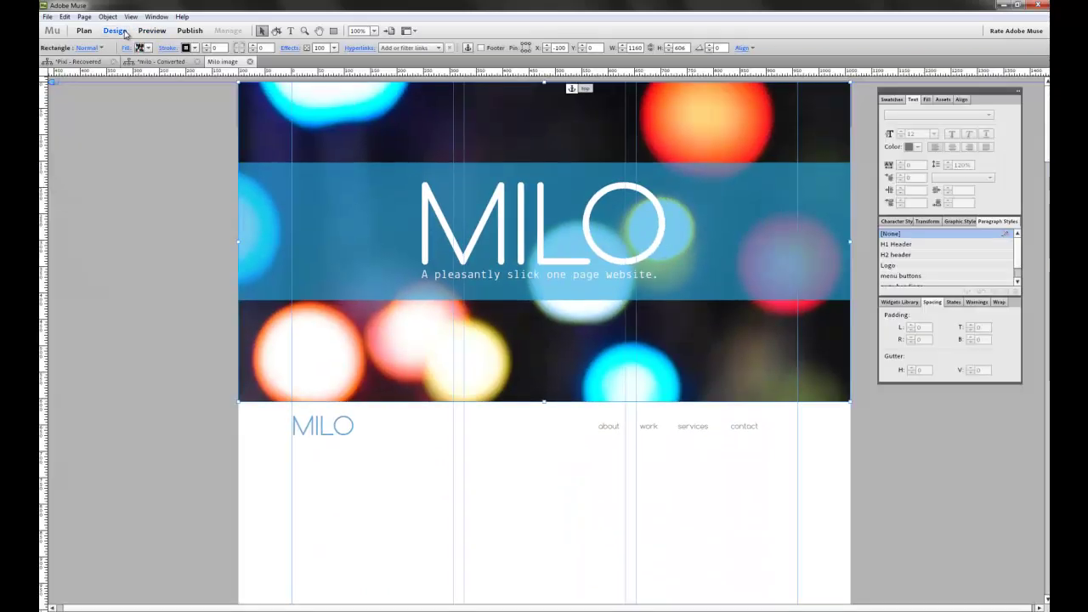
Replace the lower nav bar's MILO text with a placed mt_logo.png, then preview the page
left_click(324, 427)
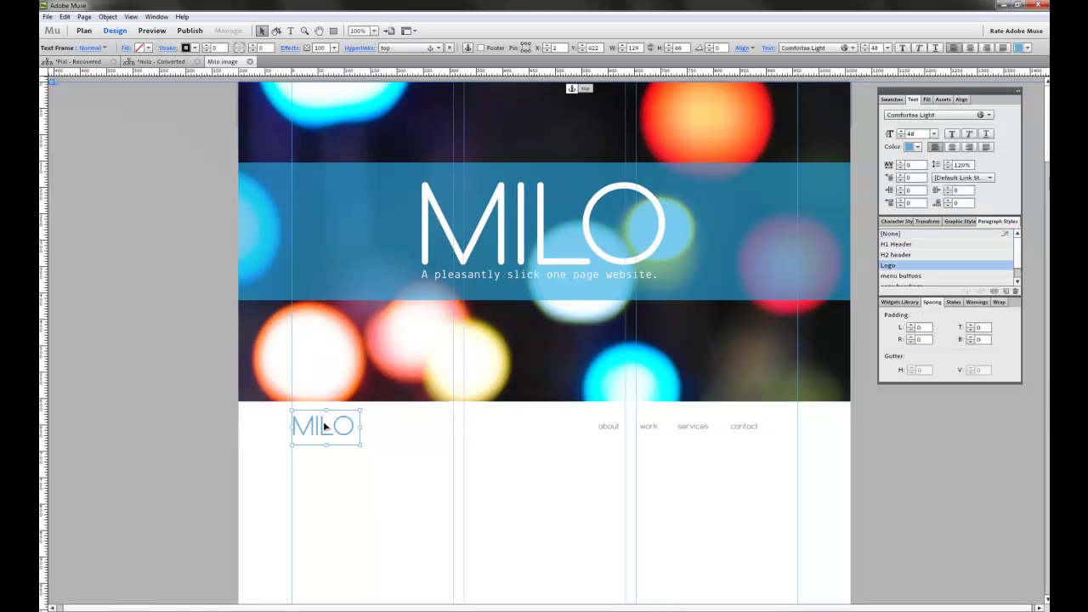
key("Delete")
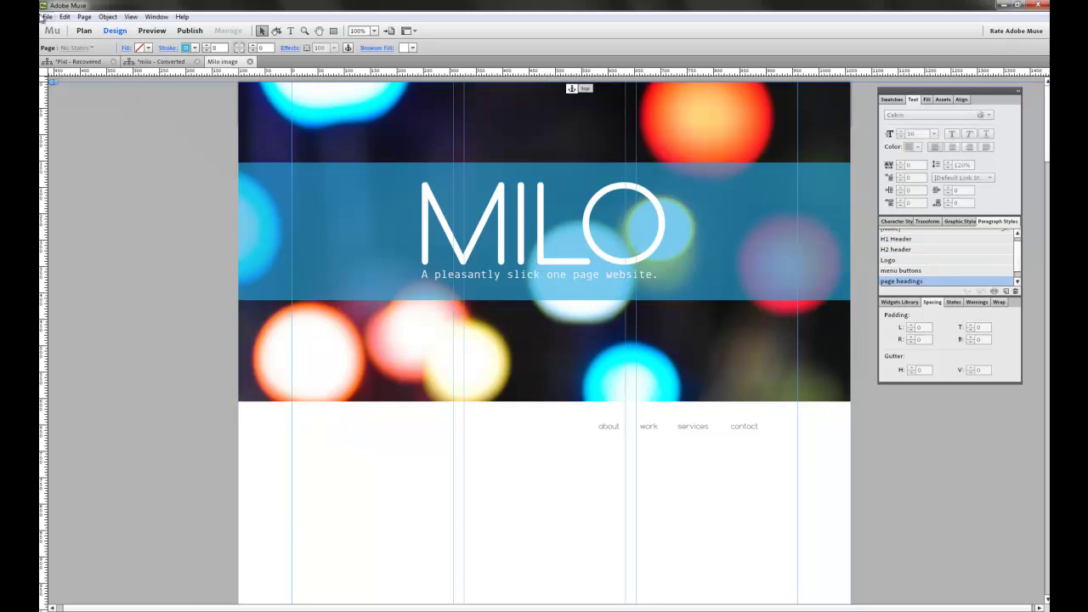
left_click(48, 17)
left_click(91, 127)
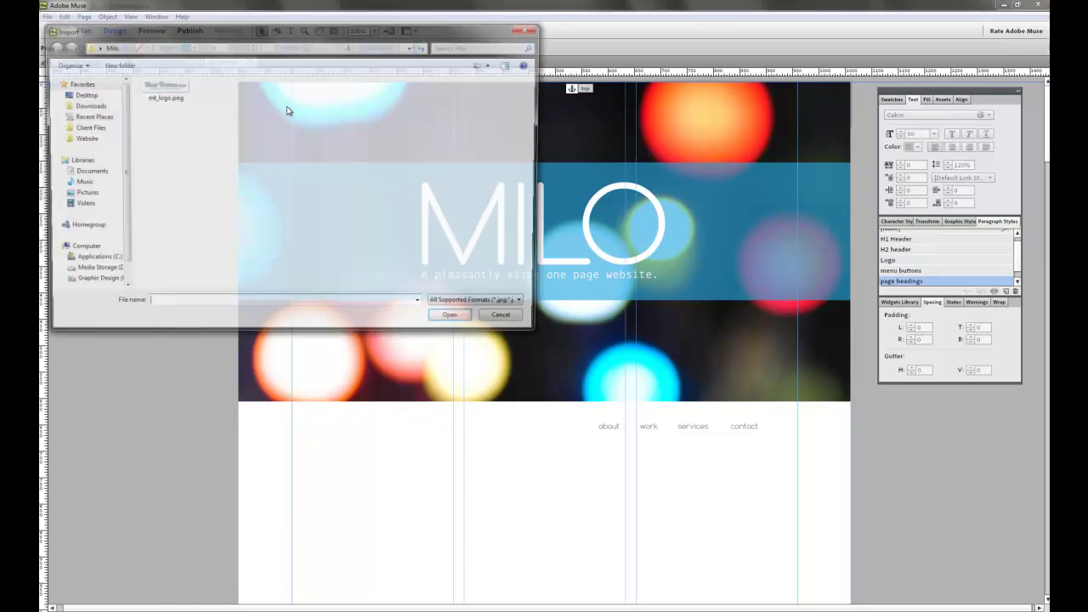
double_click(170, 96)
left_click_drag(304, 448, 408, 427)
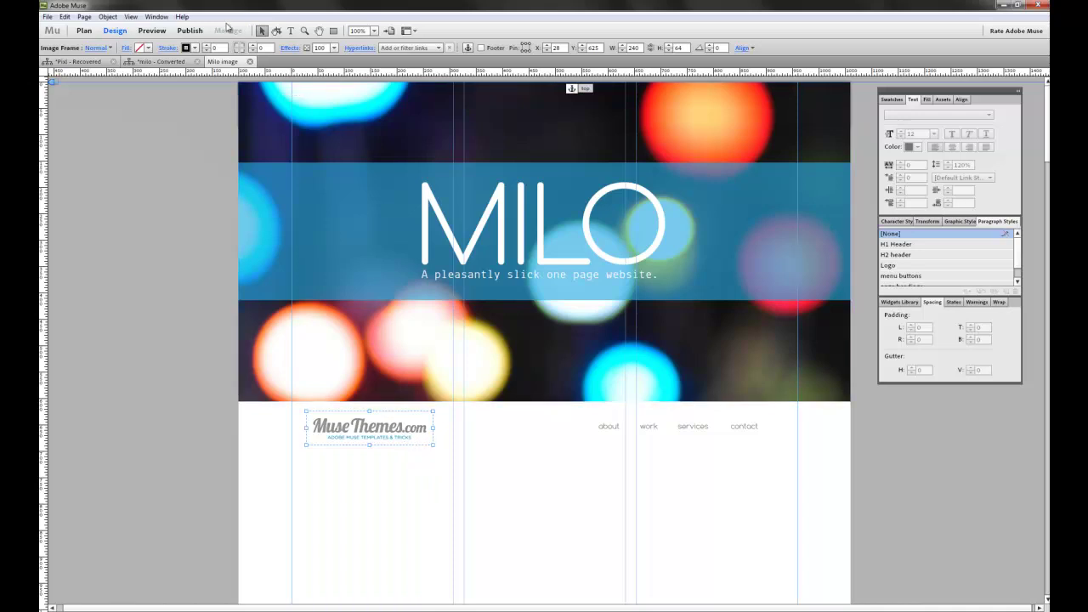
left_click(154, 32)
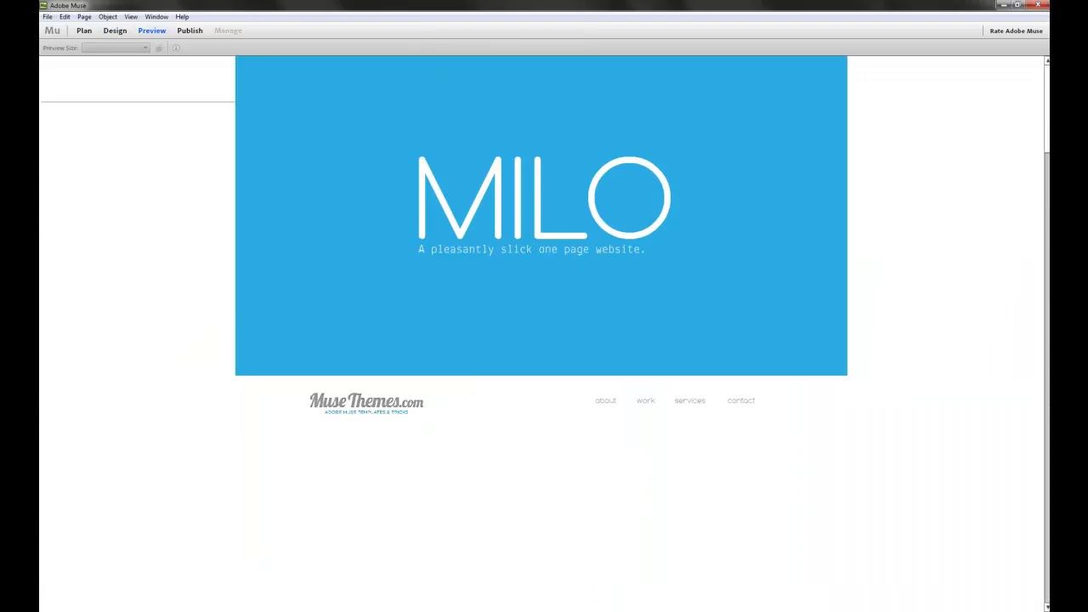
Scroll the preview to see the MuseThemes logo in both navigation bars
scroll(1047, 100, "down", 2)
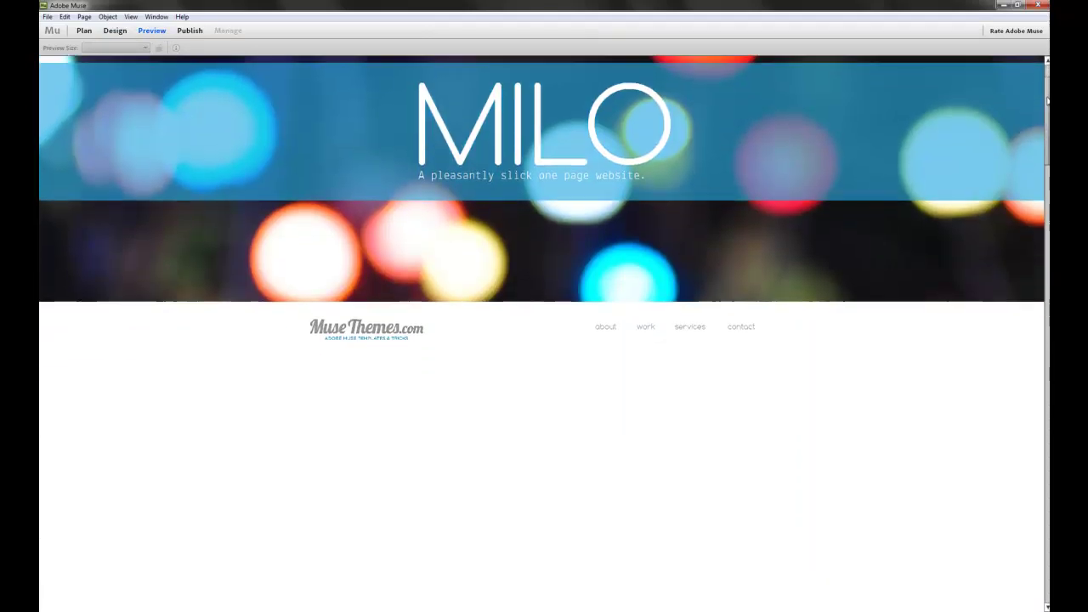
left_click_drag(1047, 100, 1041, 183)
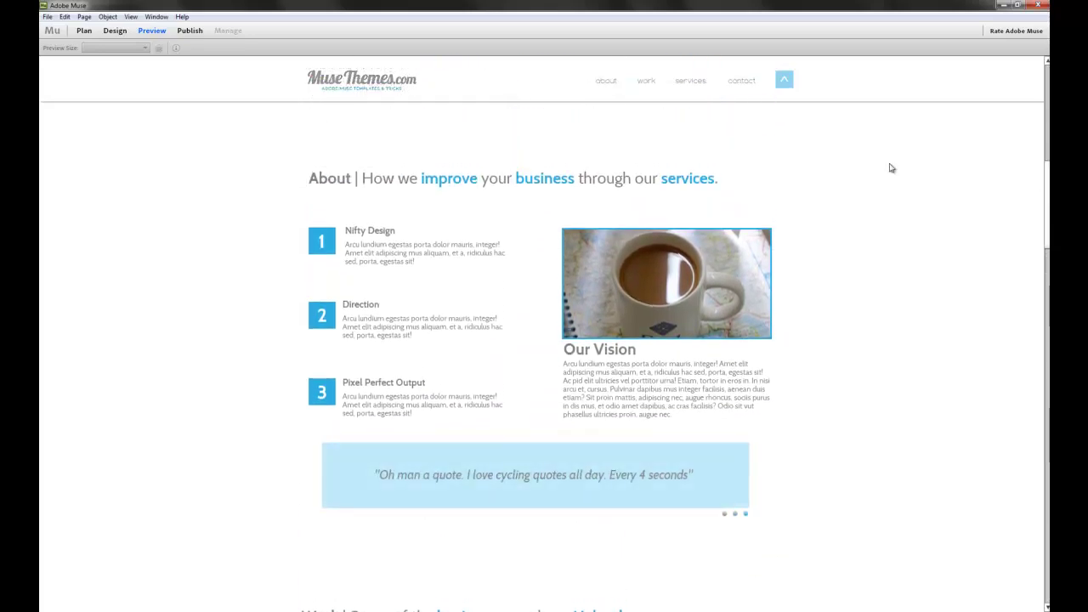
In Design, select the header logo and menu items and Bring To Front, then deselect
left_click(113, 32)
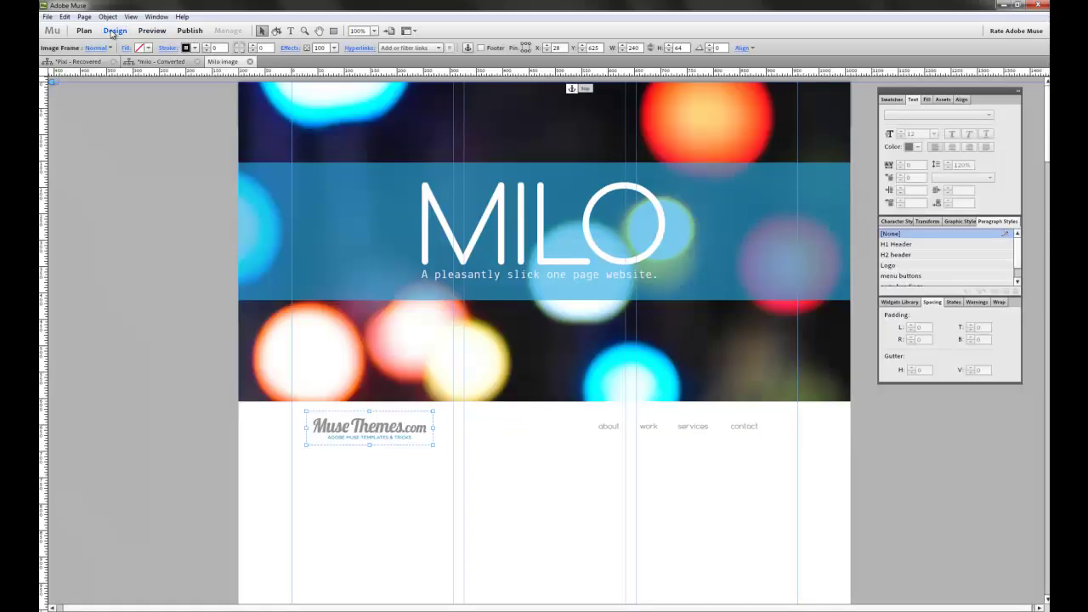
left_click(746, 478)
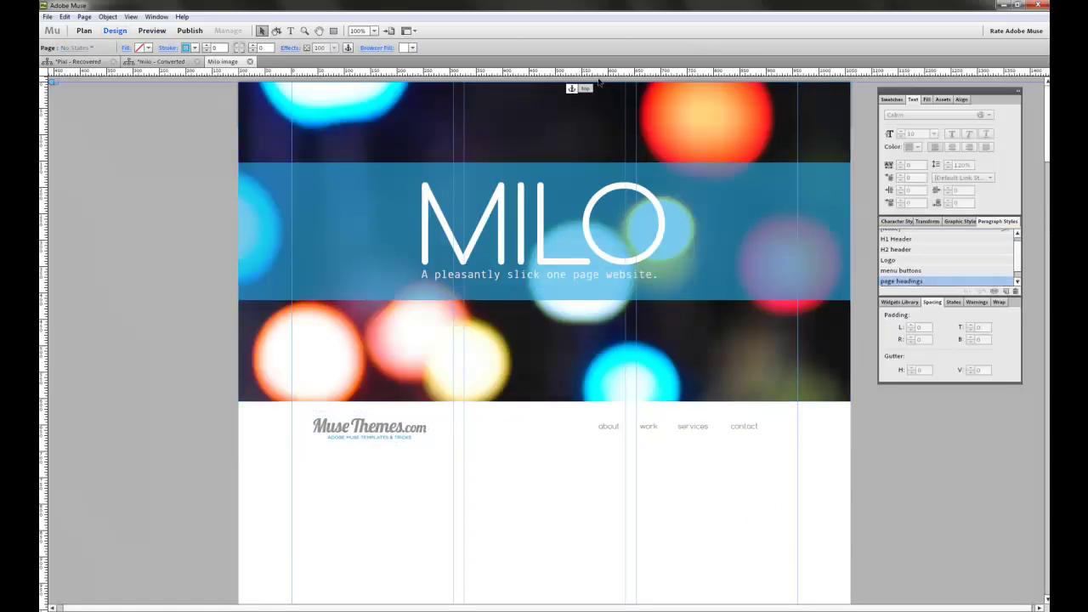
left_click_drag(756, 105, 705, 177)
left_click(658, 138)
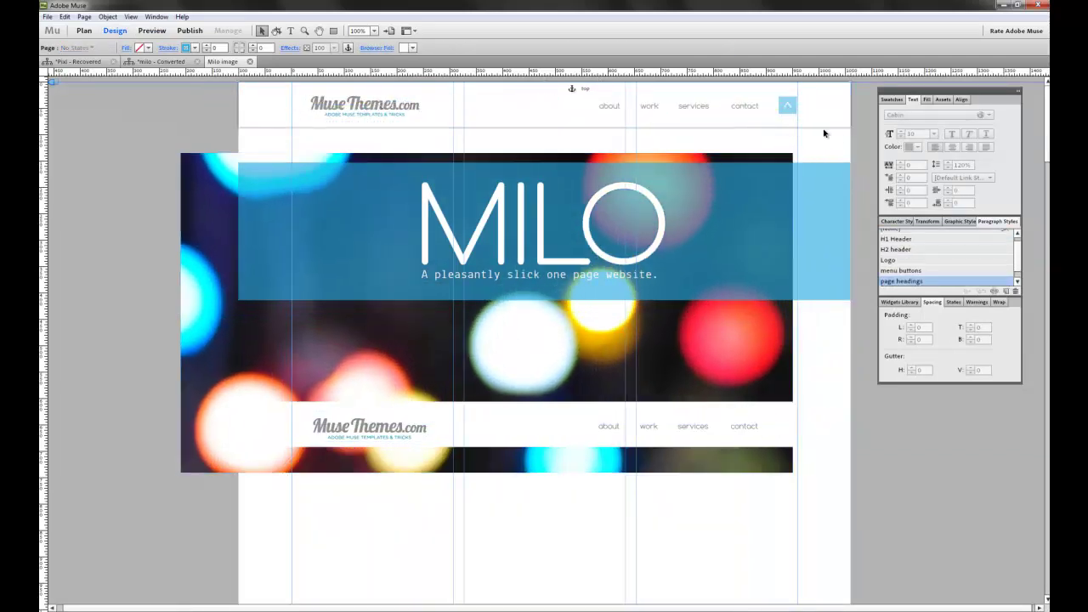
left_click_drag(798, 137, 313, 90)
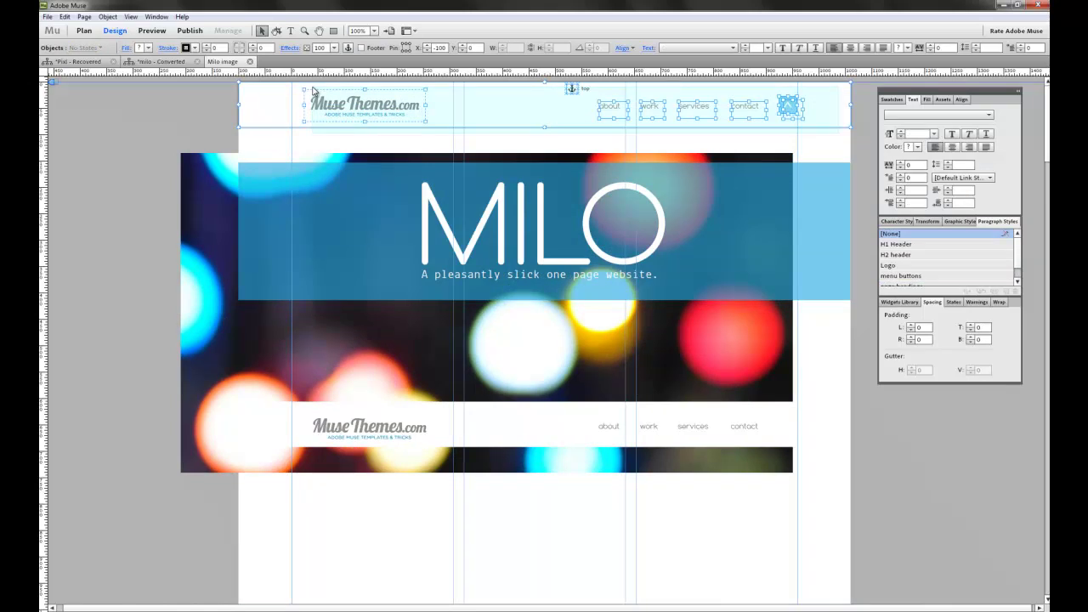
right_click(341, 96)
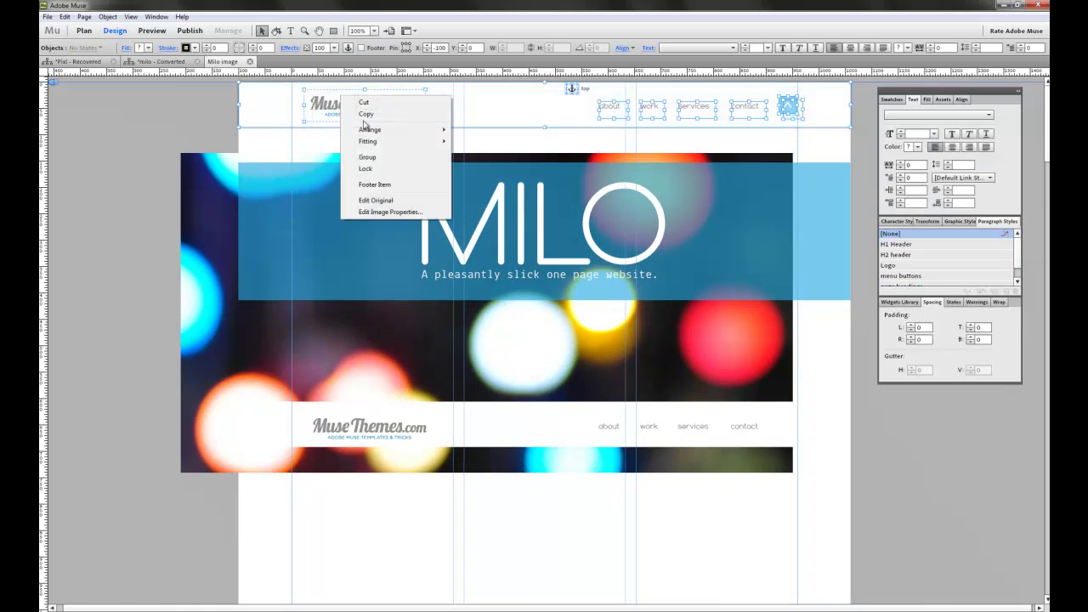
mouse_move(417, 131)
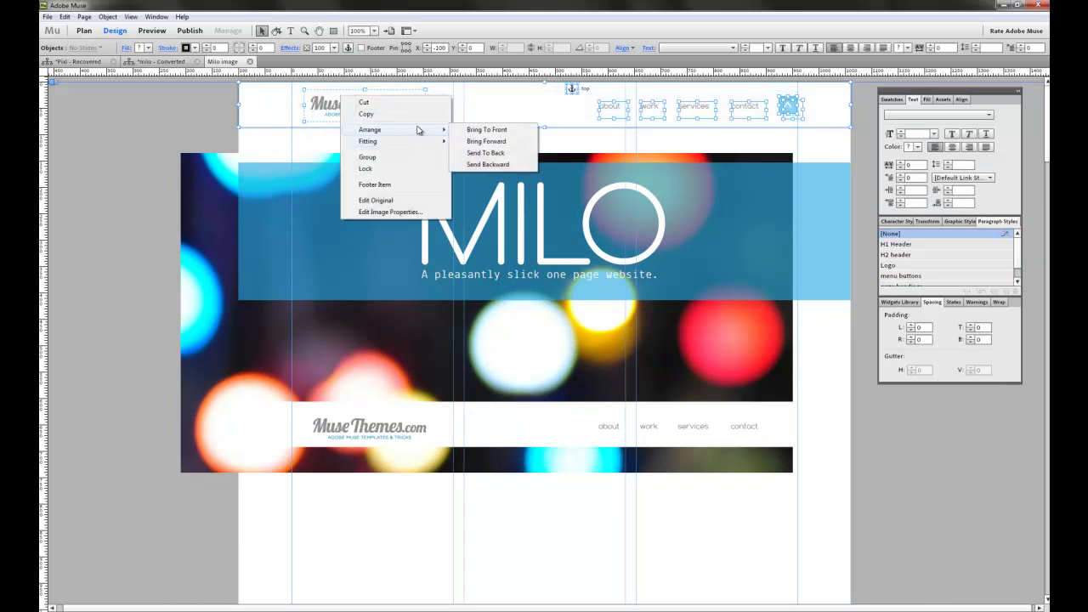
left_click(492, 131)
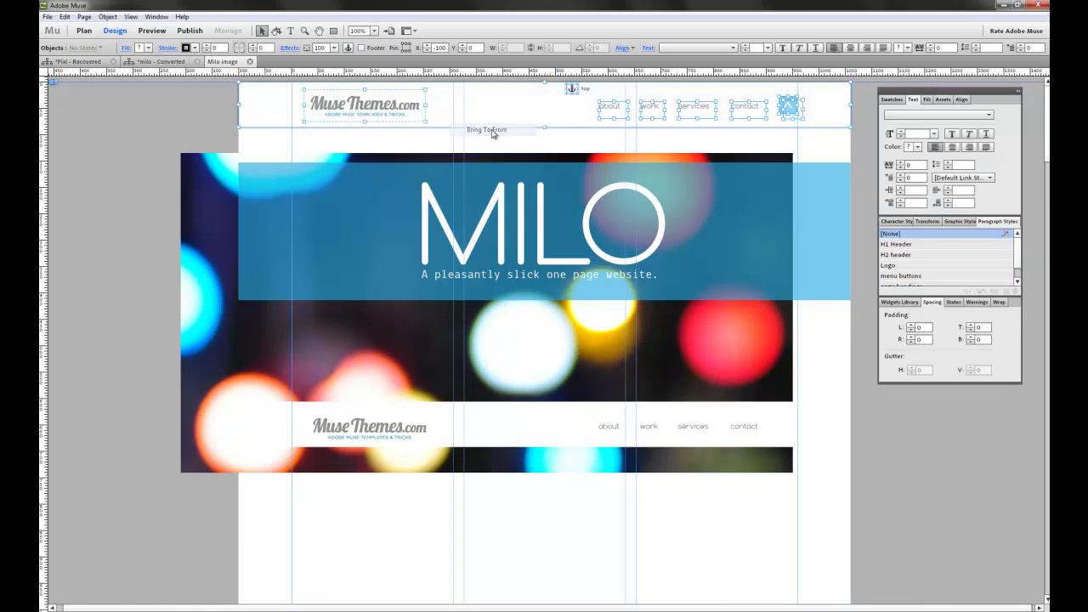
left_click(170, 133)
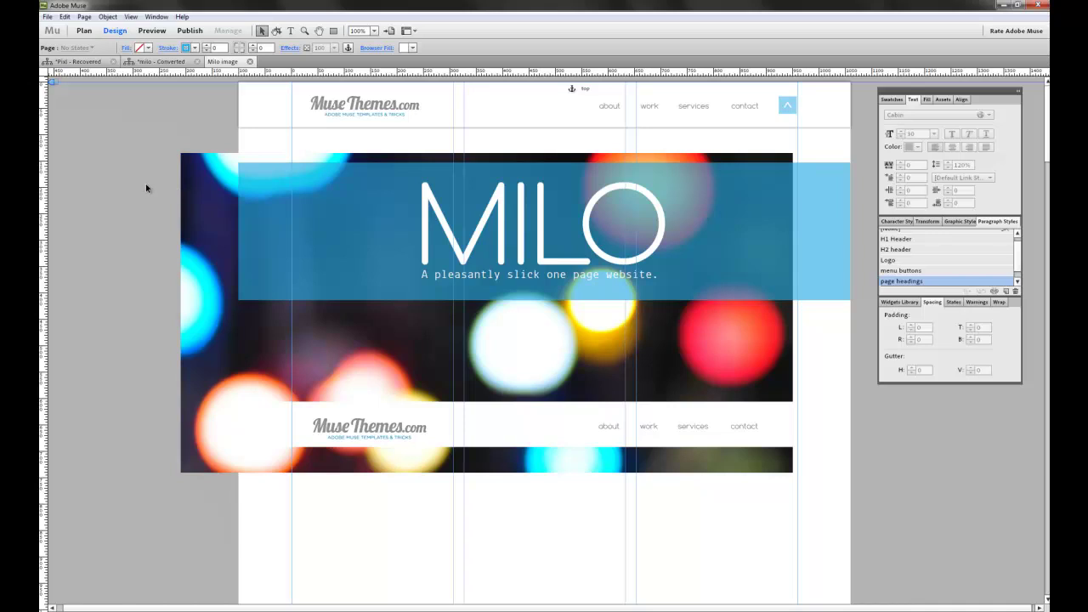
Bring the MILO title, blue band and bokeh photo to the front
left_click_drag(159, 191, 798, 301)
right_click(614, 225)
mouse_move(655, 261)
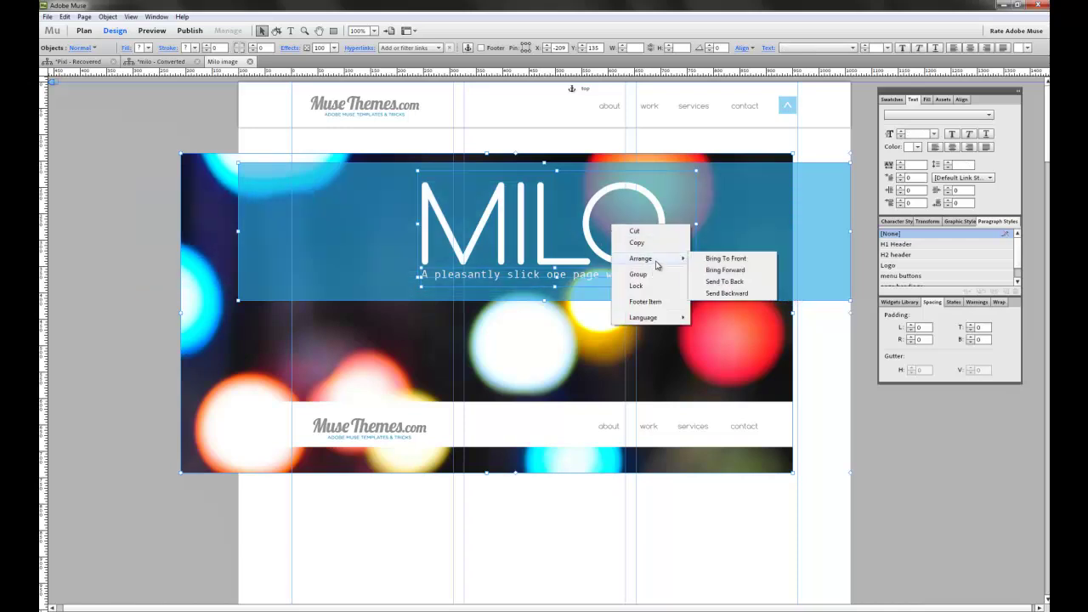
left_click(722, 260)
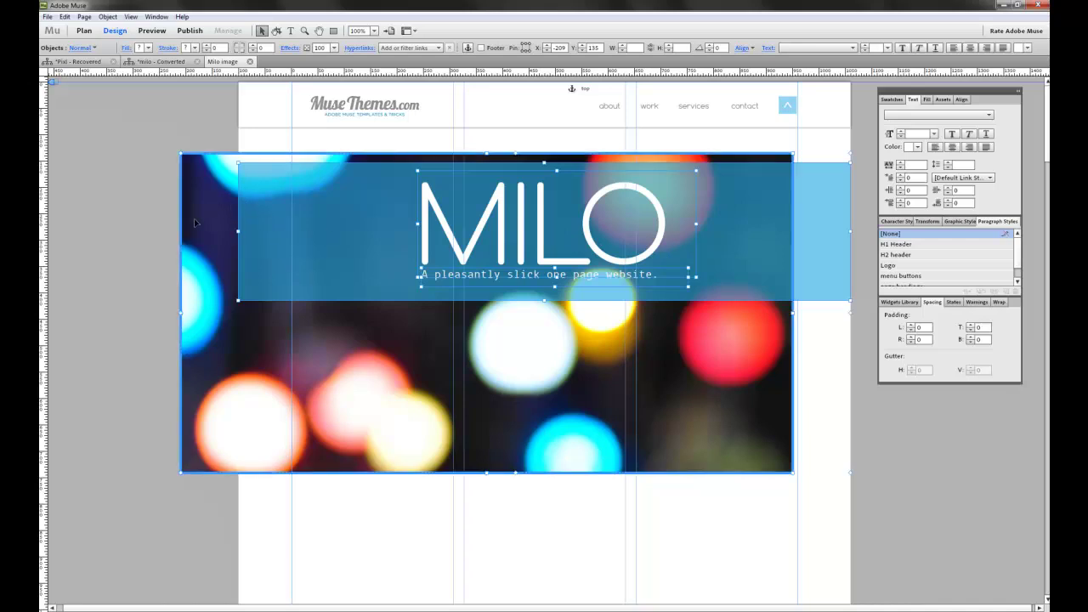
Move the bokeh photo up so it spans the top of the page
left_click_drag(191, 213, 249, 140)
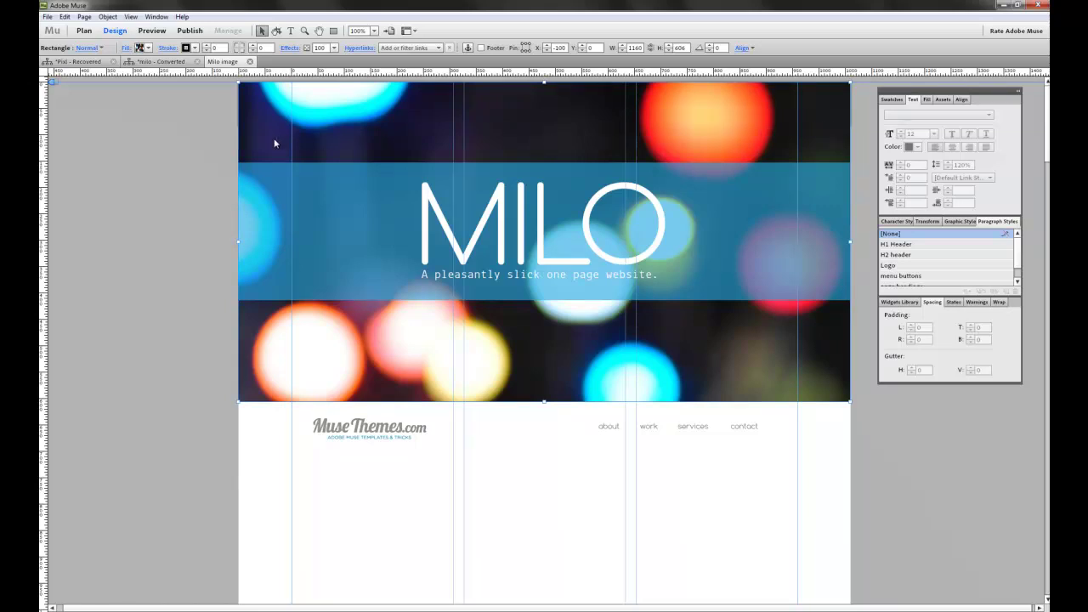
scroll(522, 383, "down", 5)
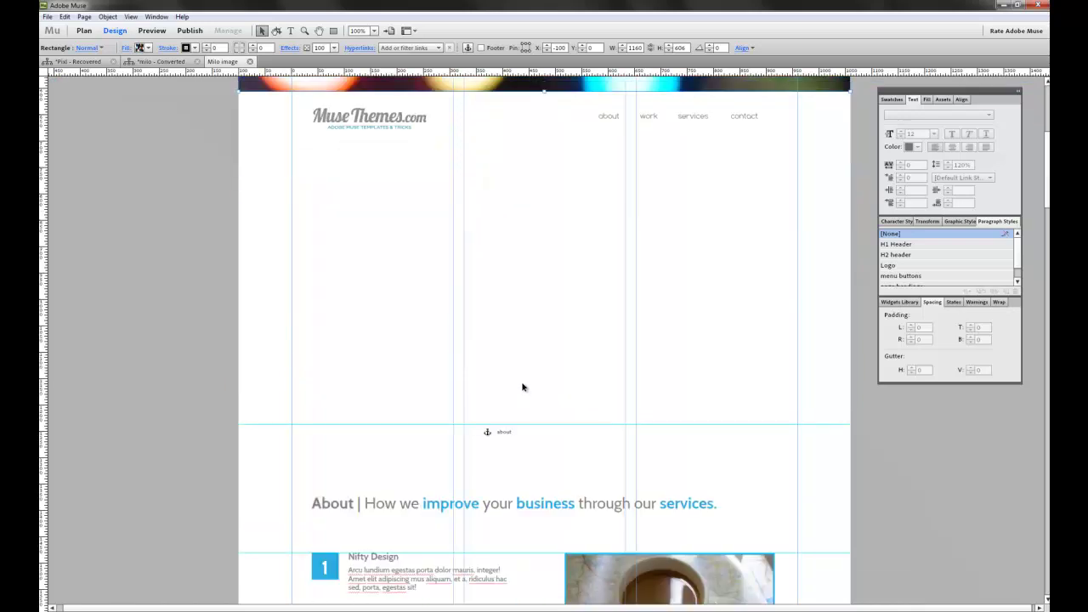
scroll(268, 161, "up", 6)
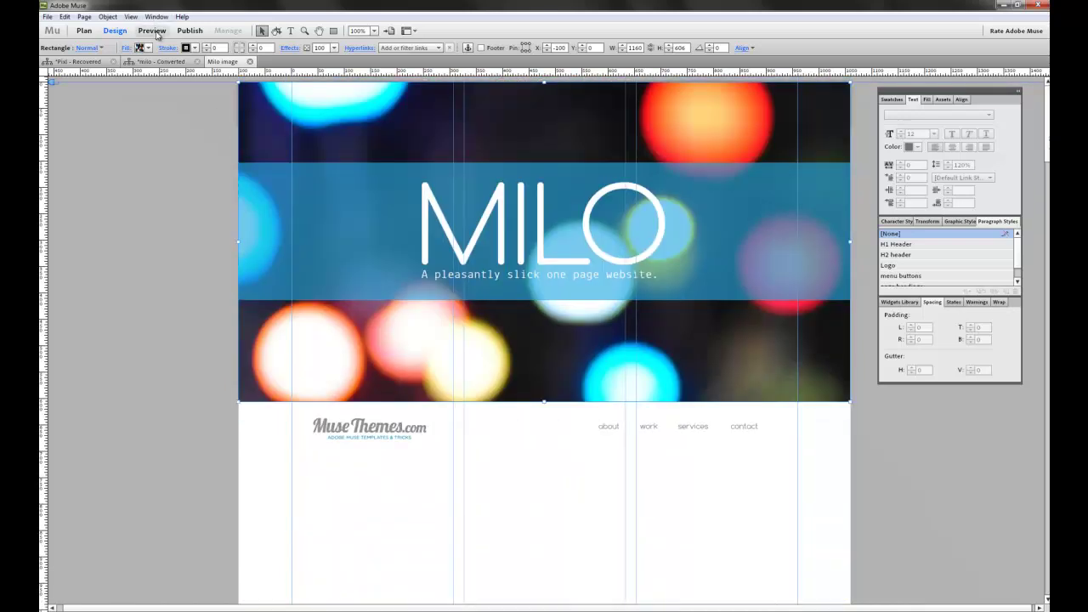
Preview the site, confirming the MuseThemes menu bar stays pinned while scrolling past the header
left_click(153, 31)
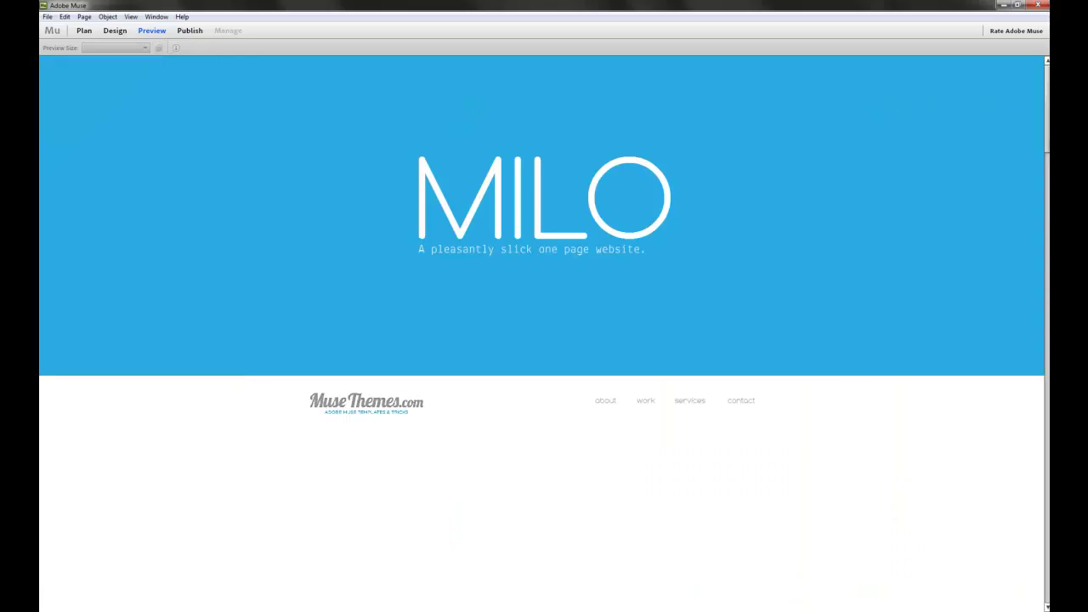
scroll(544, 340, "down", 3)
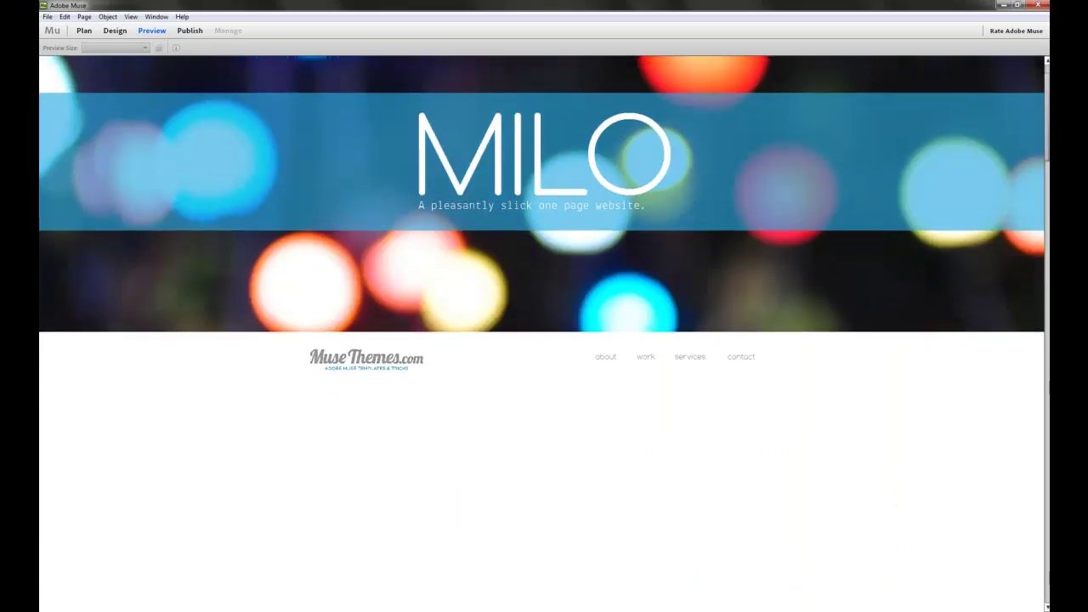
scroll(544, 340, "down", 3)
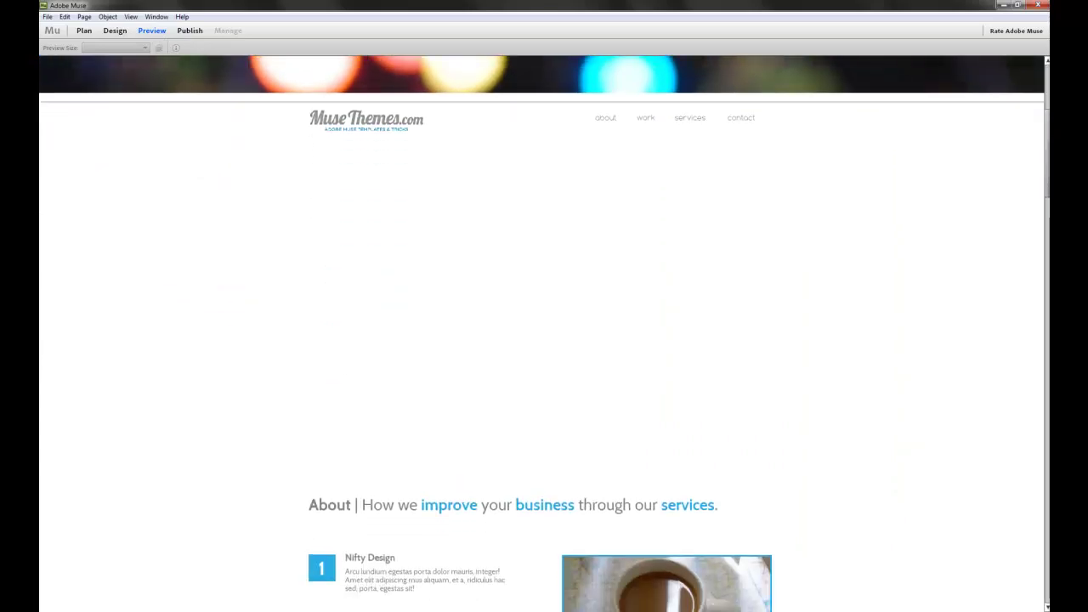
scroll(544, 340, "down", 2)
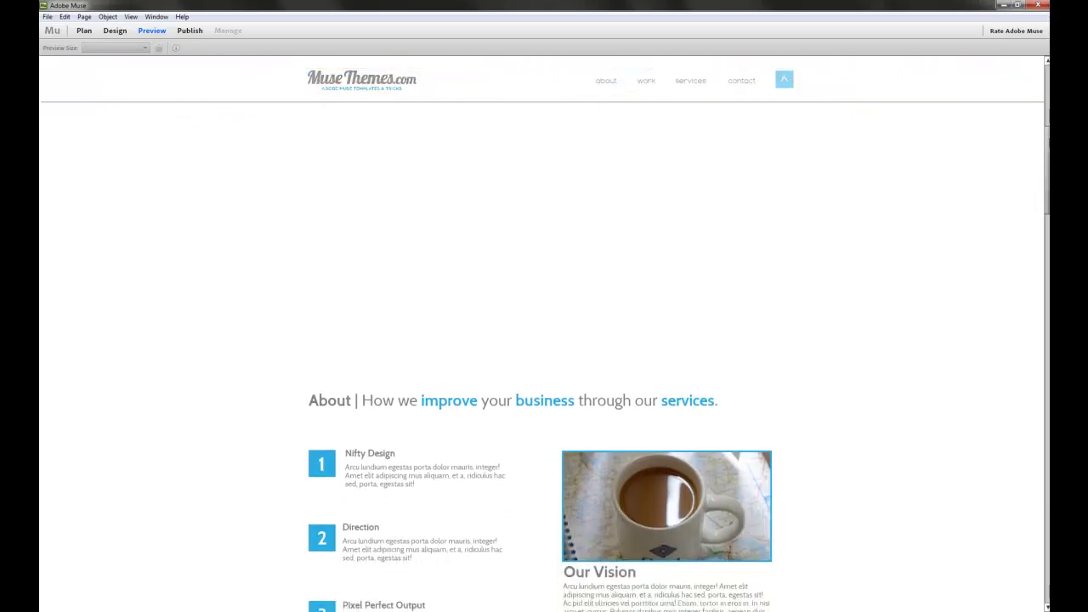
left_click_drag(1047, 160, 1031, 258)
scroll(1031, 257, "up", 15)
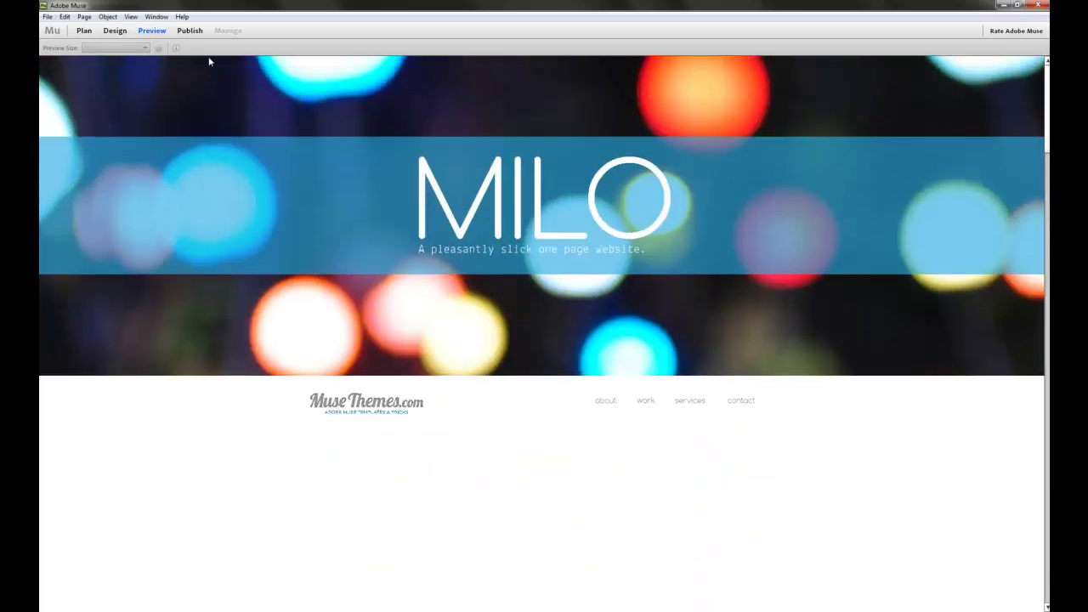
In Design mode, find the services link's anchor and drag it down beside Jedi Designers
left_click(114, 31)
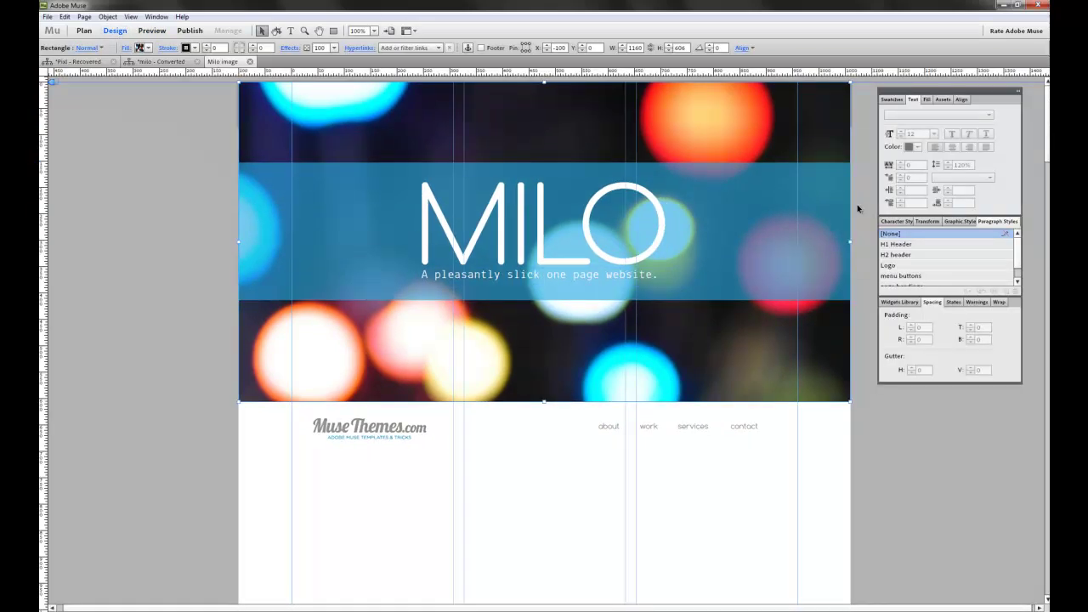
left_click(695, 427)
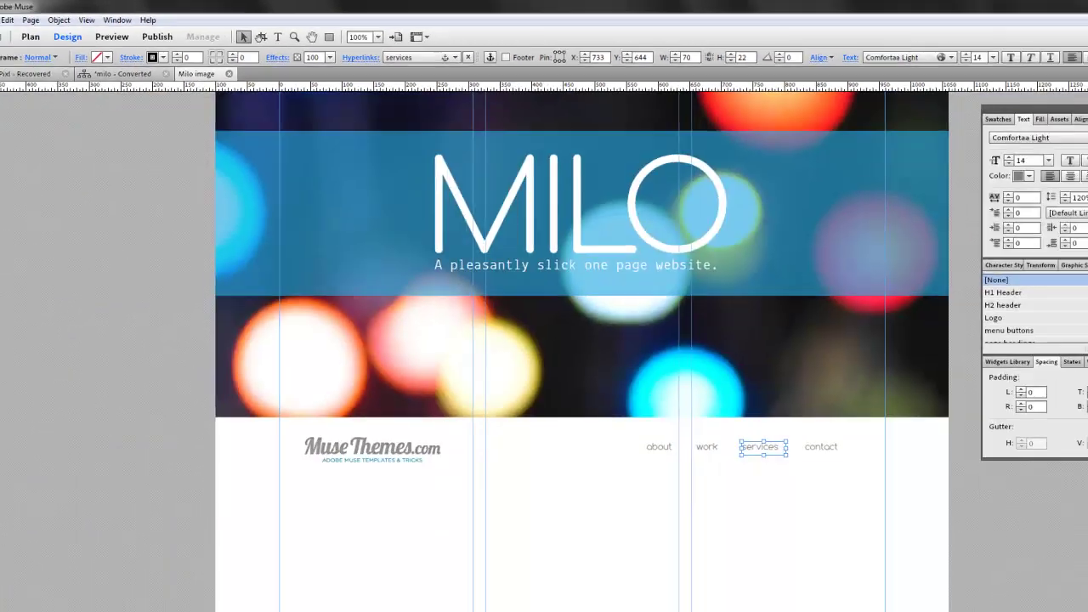
scroll(544, 340, "down", 5)
scroll(1038, 258, "down", 8)
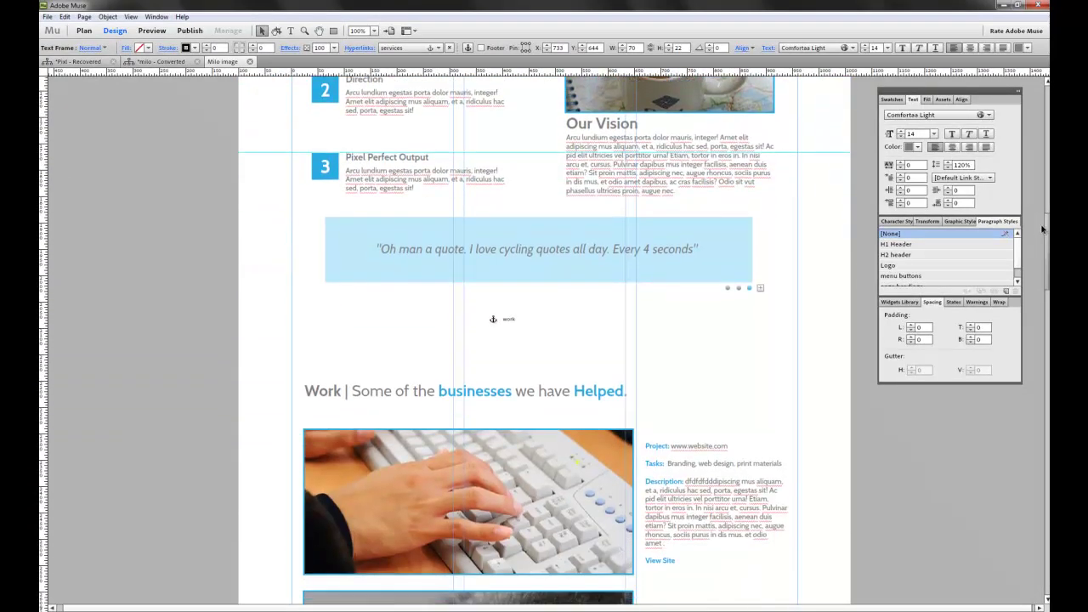
scroll(1037, 257, "down", 8)
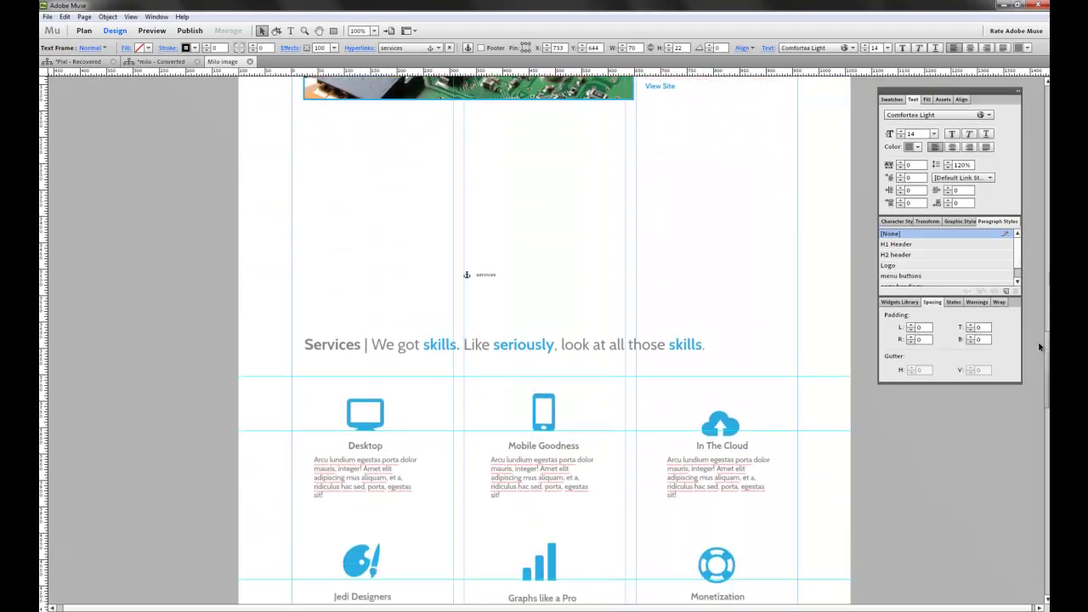
left_click(467, 275)
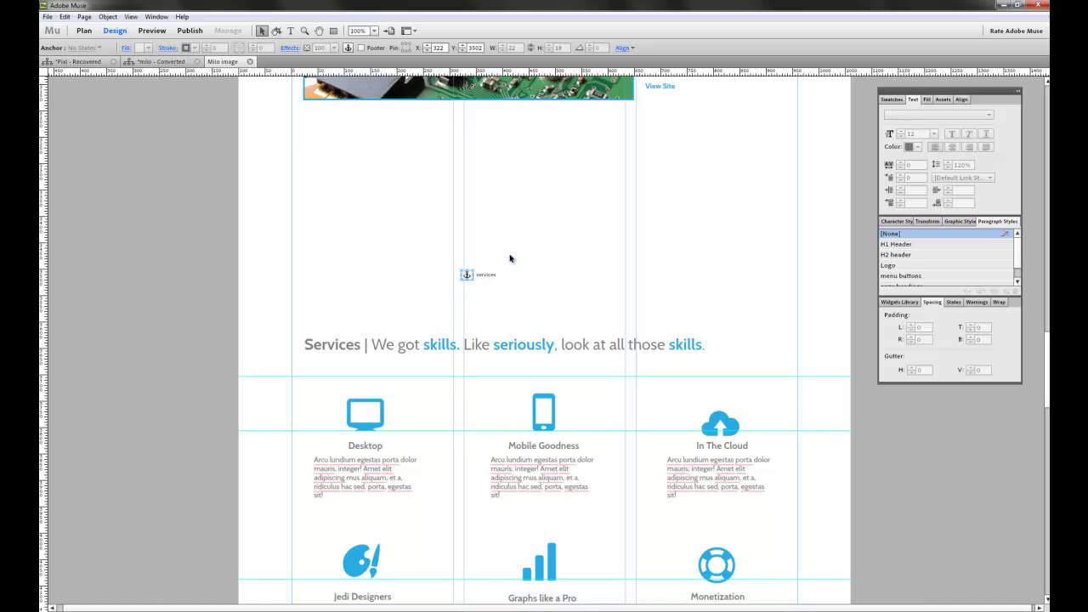
left_click_drag(469, 284, 279, 529)
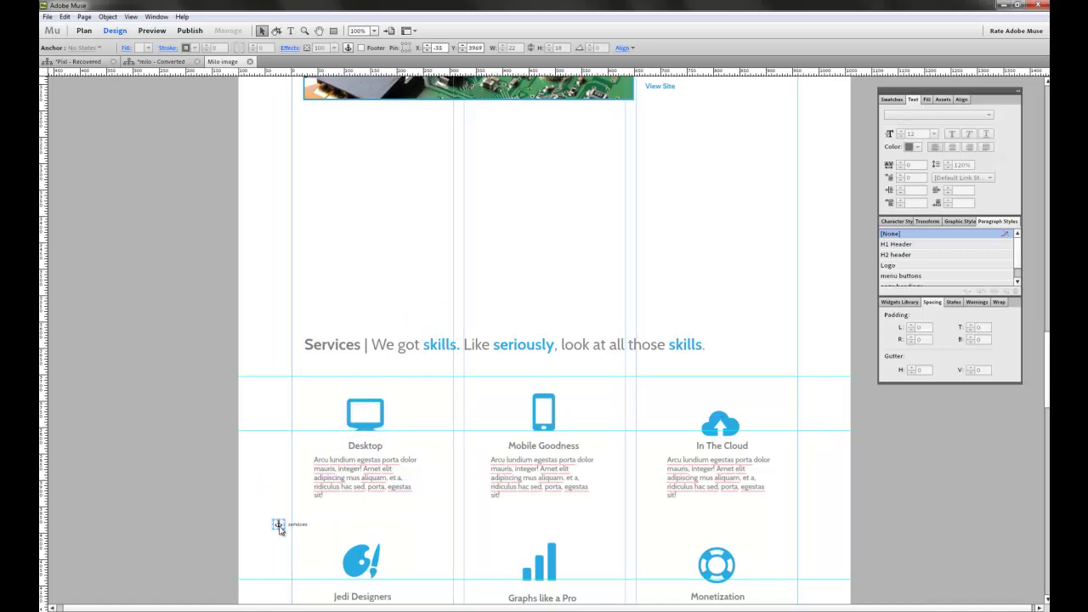
Test the services link in Preview, then move its anchor back above the Services heading
left_click(151, 32)
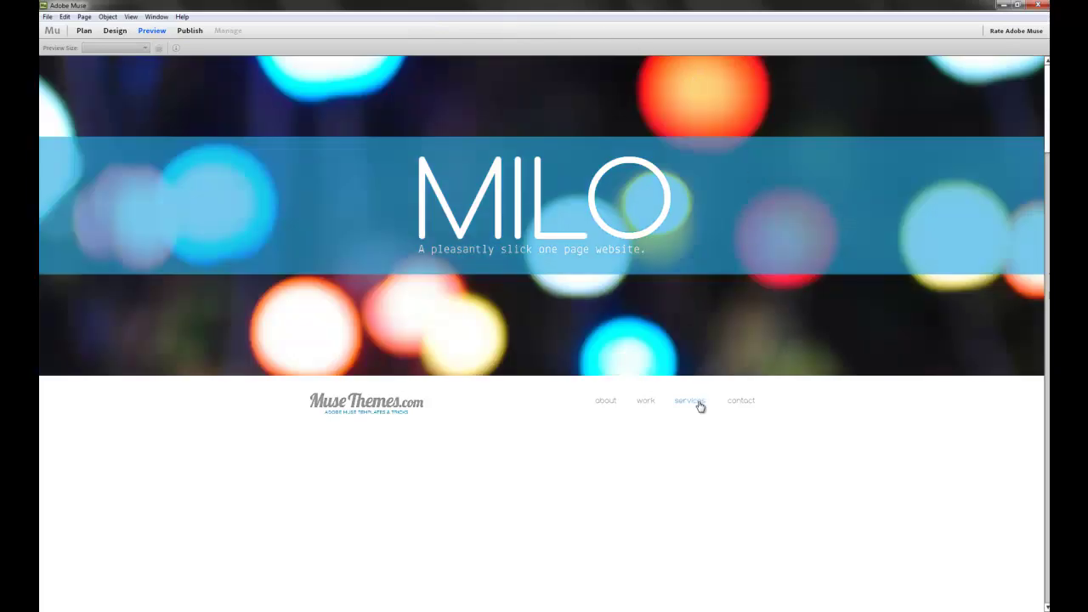
left_click(699, 402)
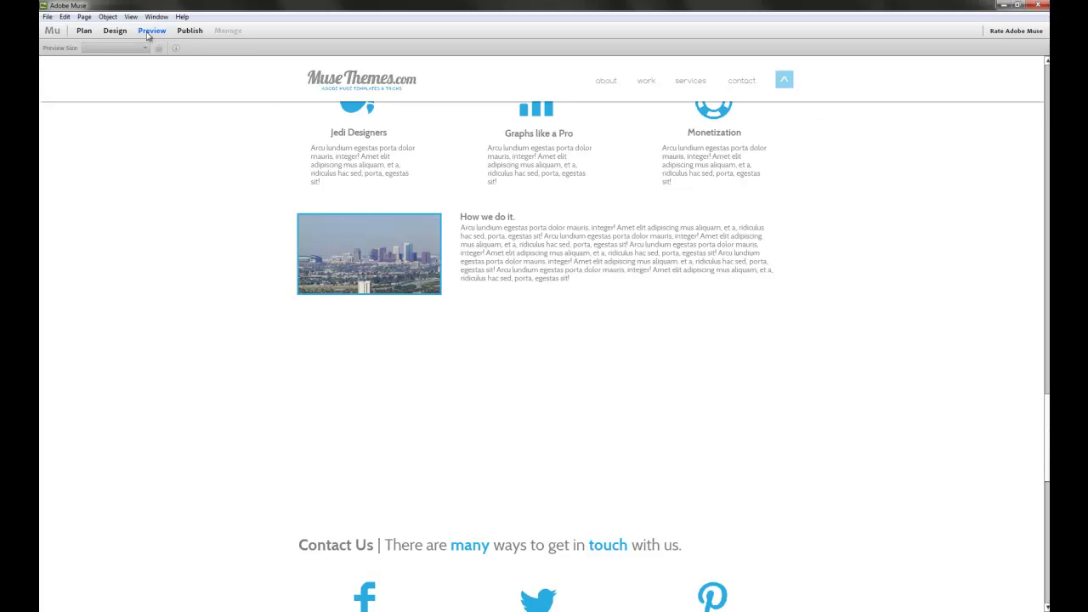
left_click(115, 31)
left_click_drag(278, 524, 529, 227)
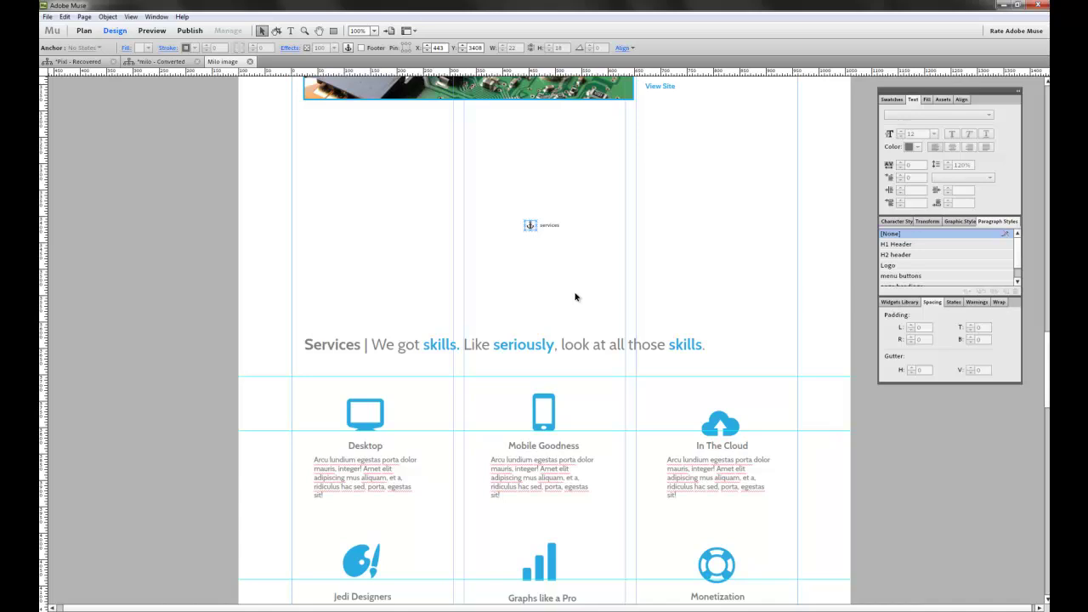
scroll(574, 296, "up", 10)
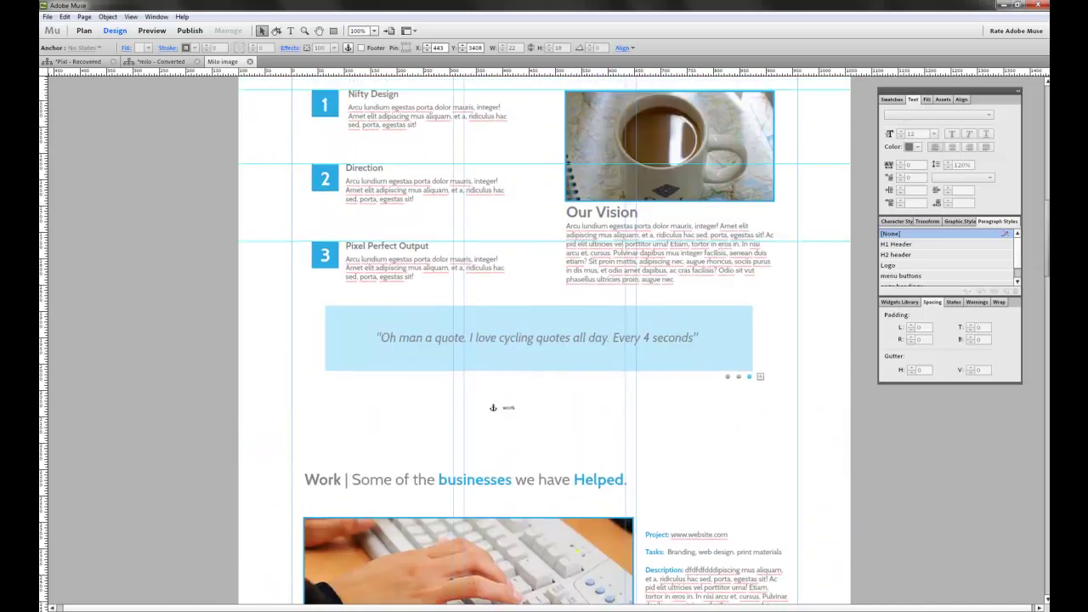
scroll(544, 340, "up", 12)
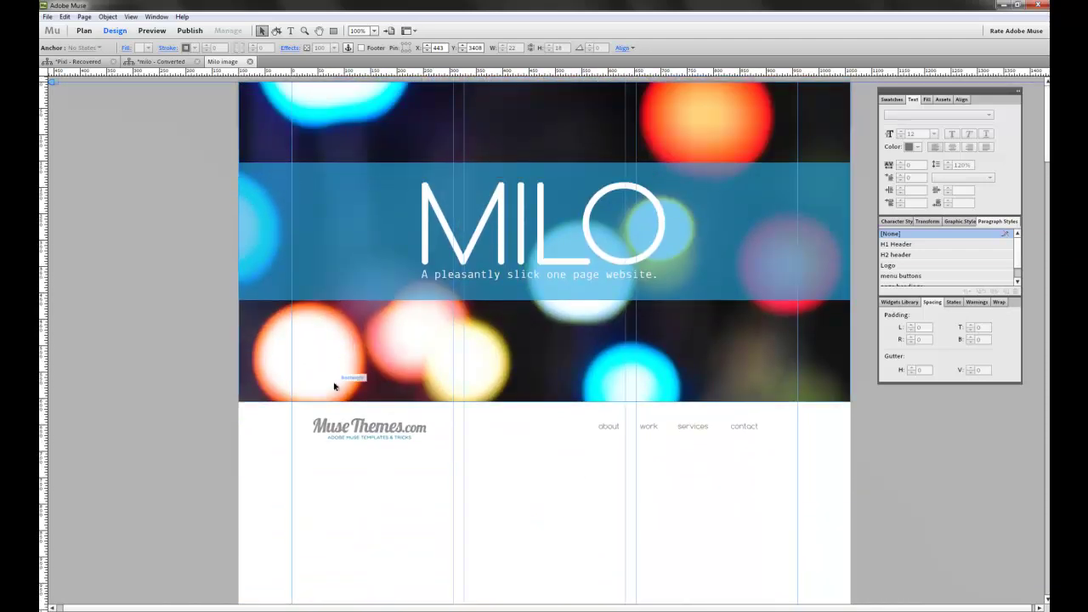
left_click(413, 520)
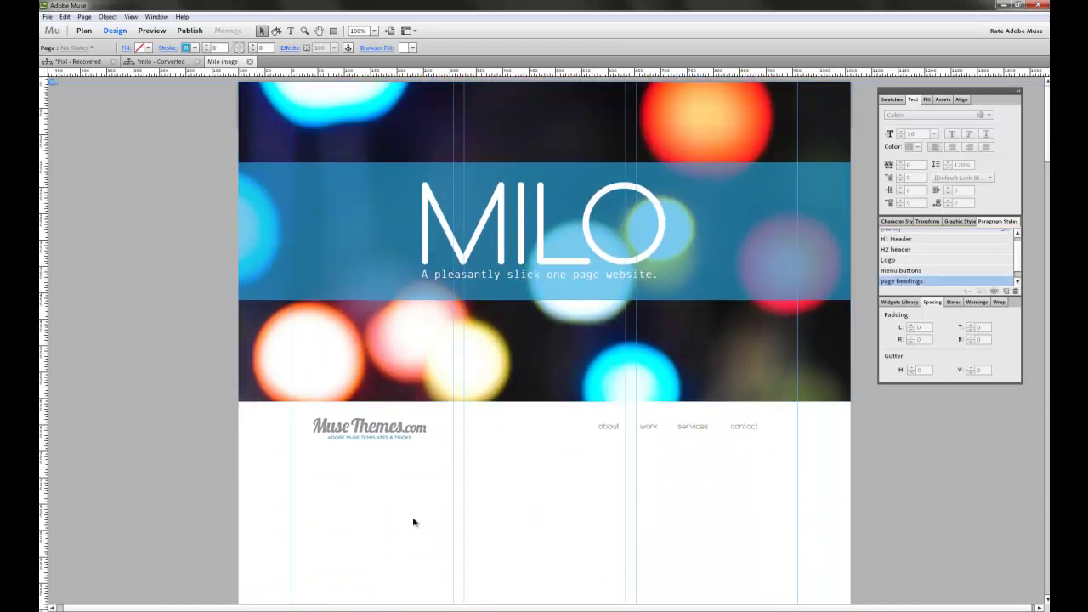